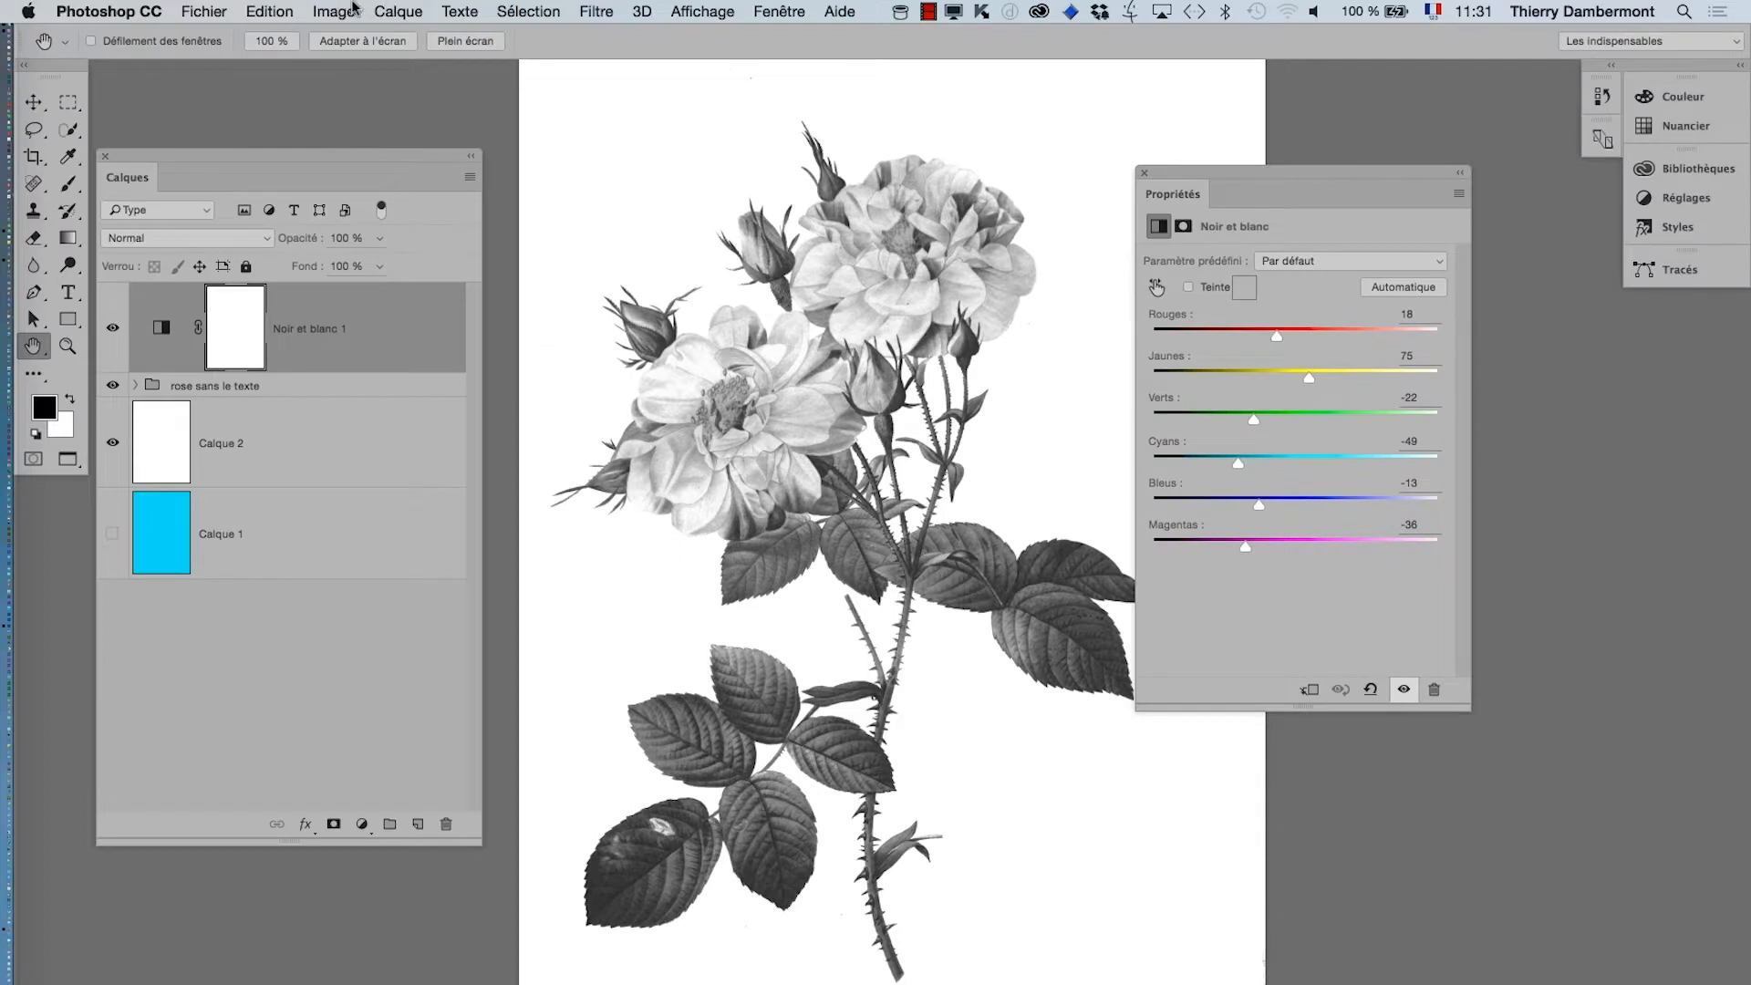
# Add a Courbe de transfert de dégradé adjustment layer with the default name and Normal mode above the Noir et blanc 1 layer
pyautogui.click(398, 11)
pyautogui.moveTo(461, 278)
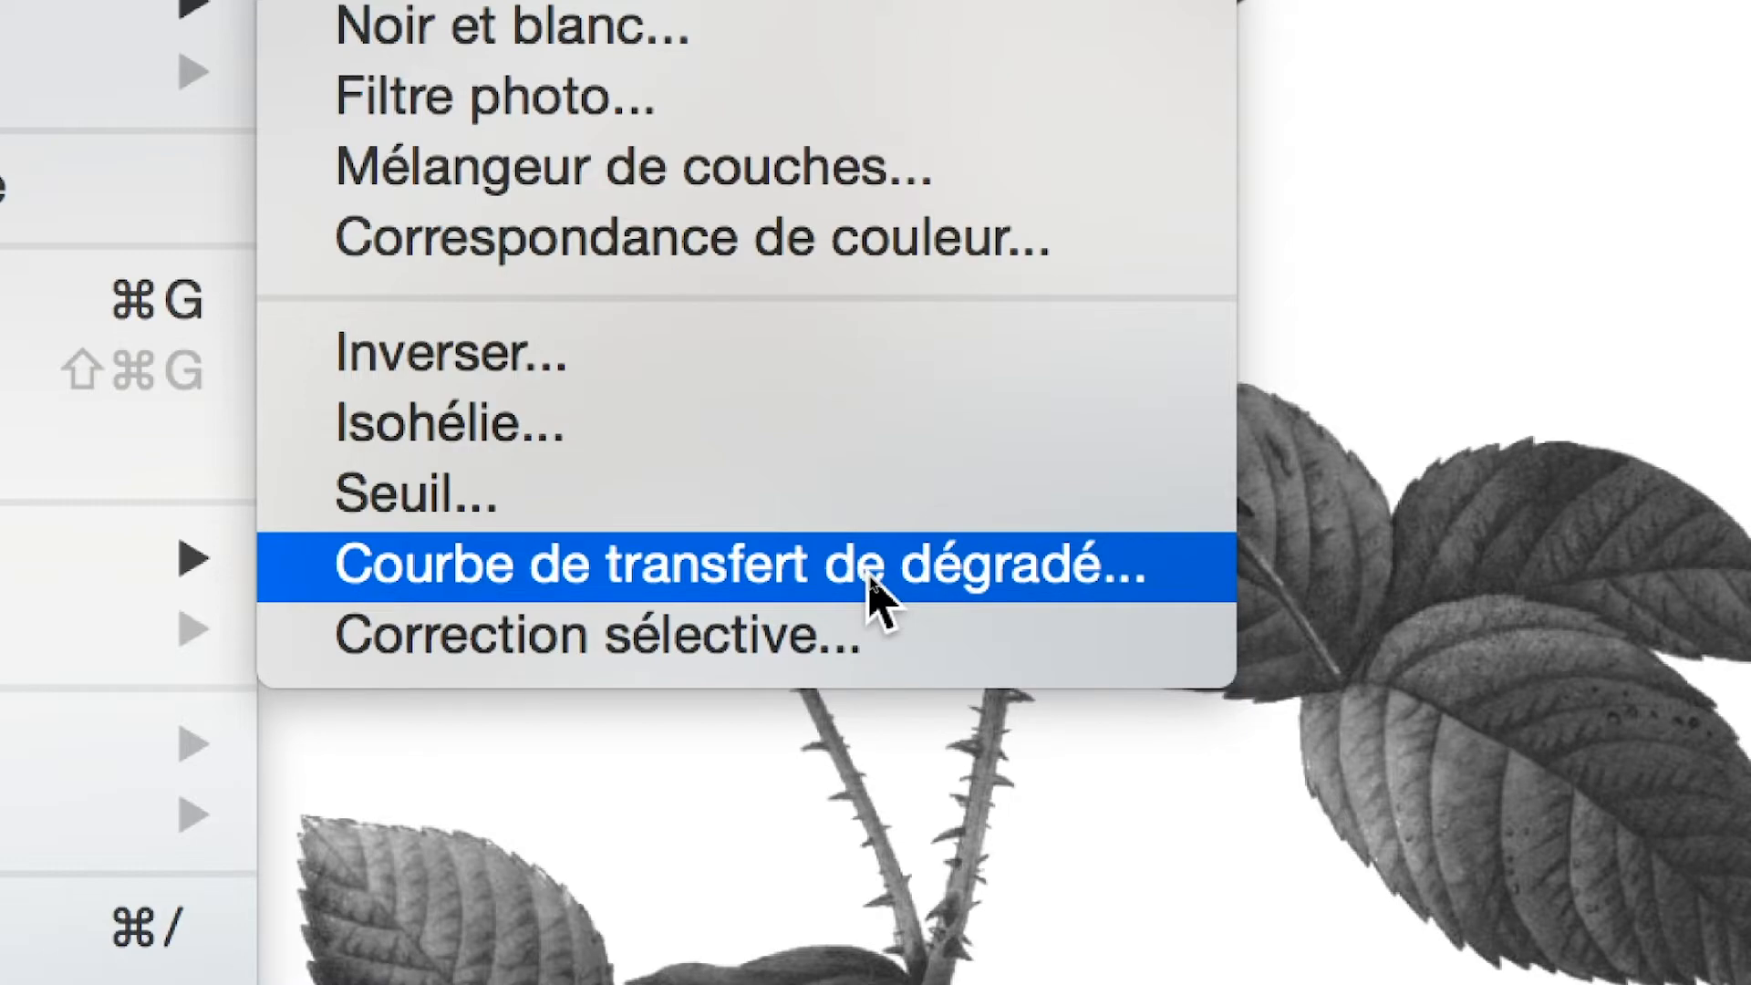
pyautogui.click(873, 593)
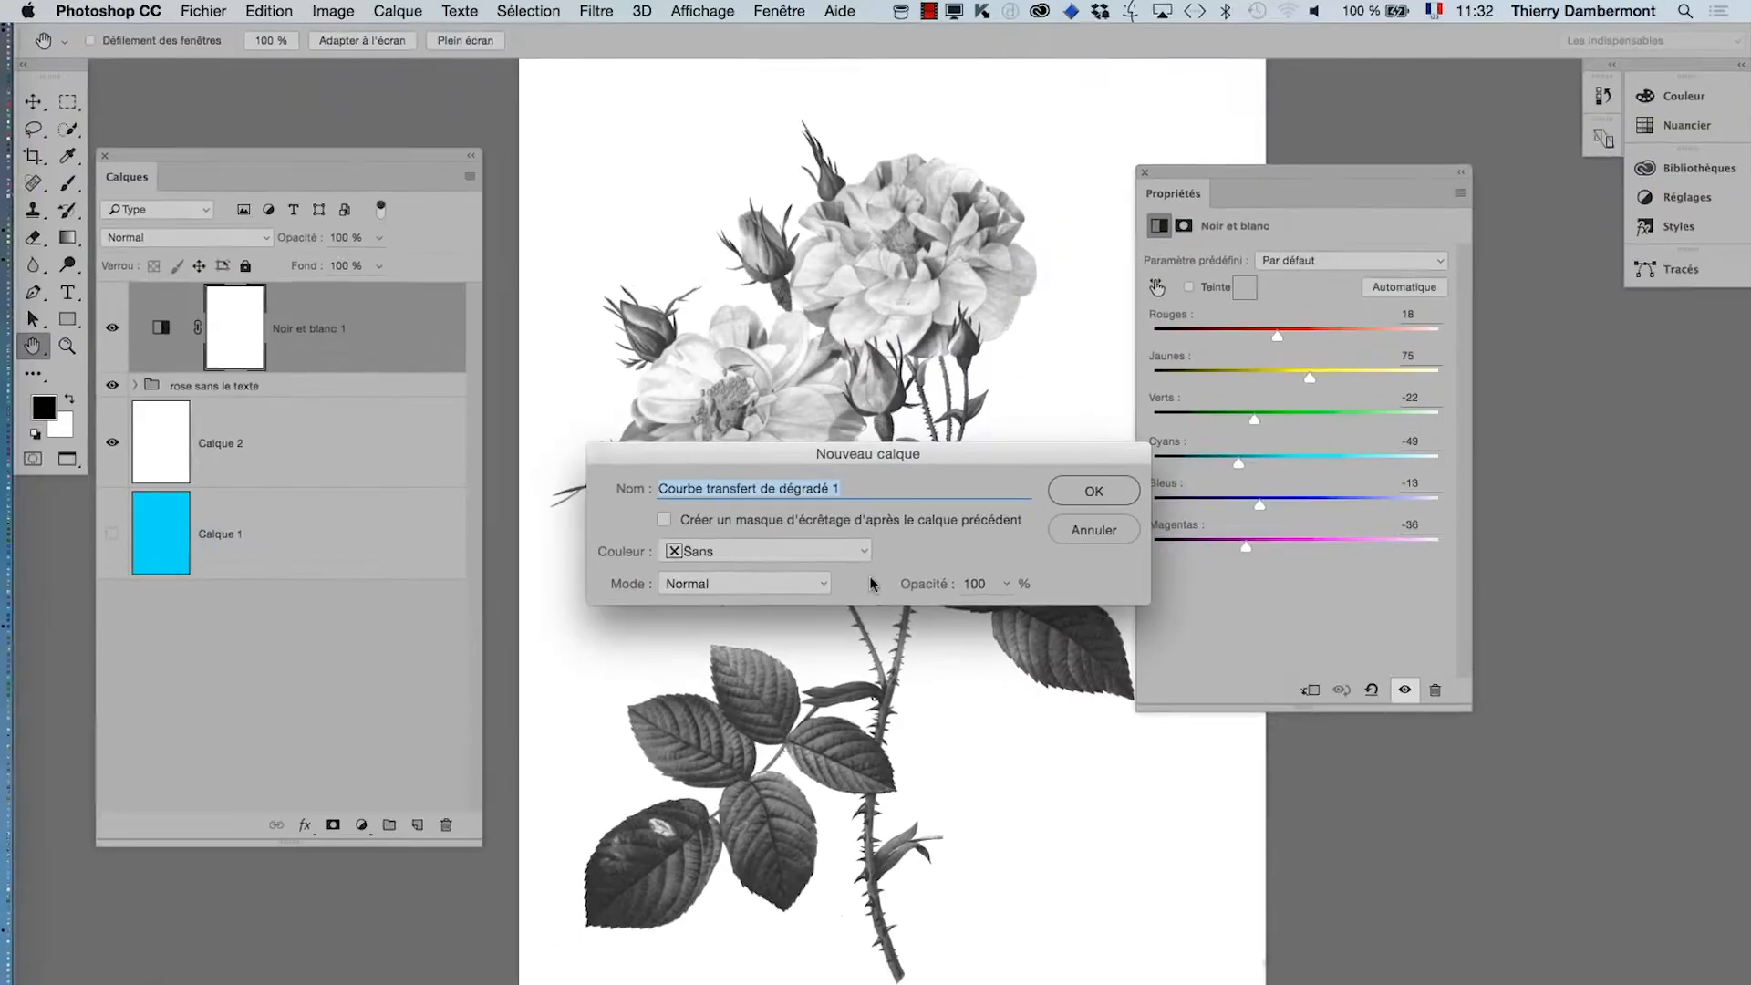
pyautogui.click(1093, 491)
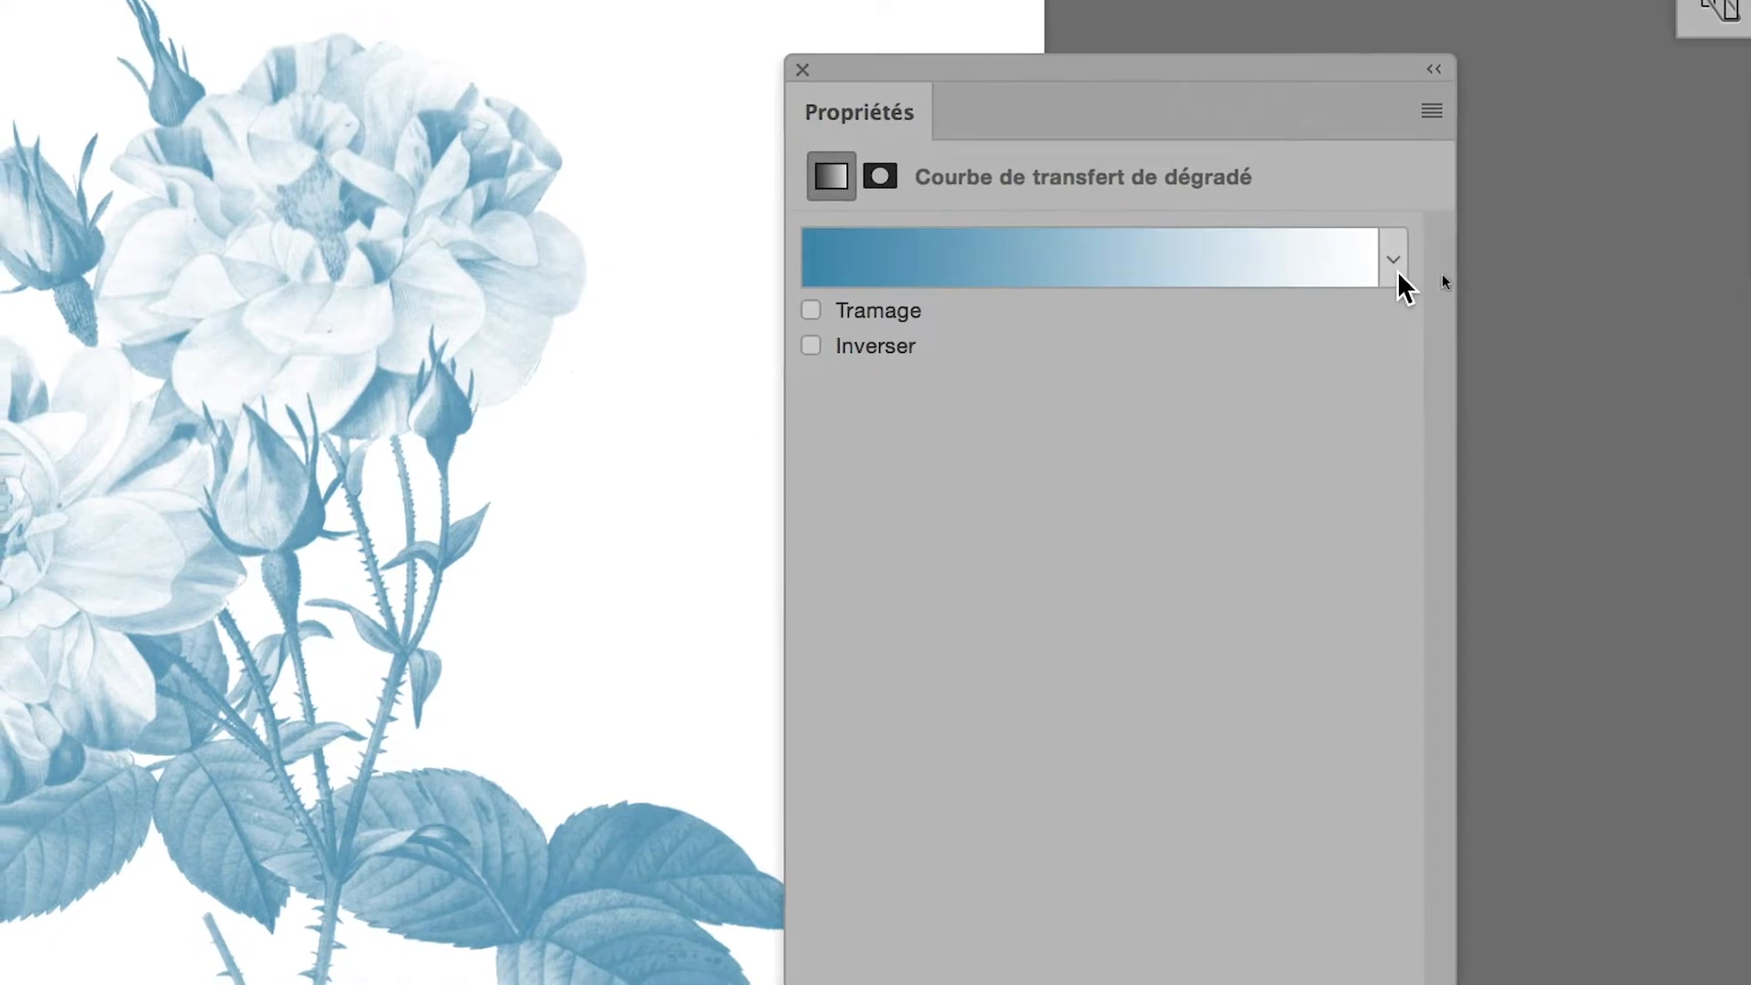
# Try several gradient presets on the gradient map, from black-white, red-green and violet-green-orange to copper, blue-red-yellow and pastel blue-yellow-pink
pyautogui.click(1395, 266)
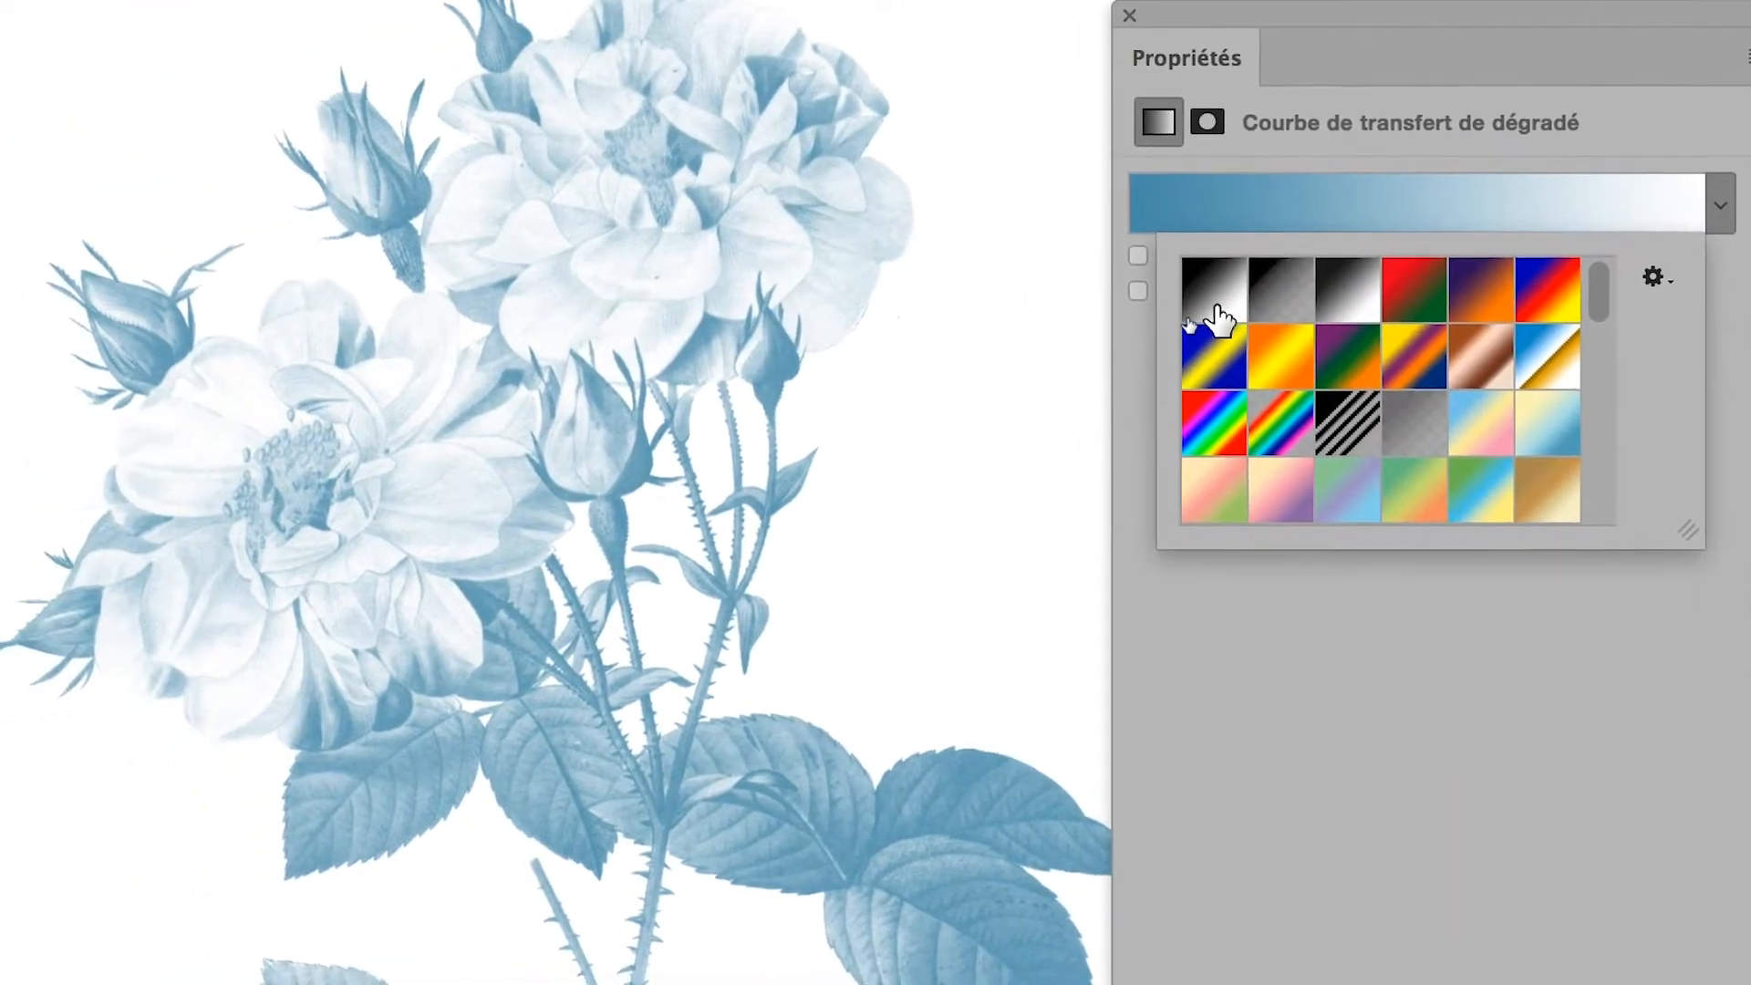
pyautogui.click(1187, 330)
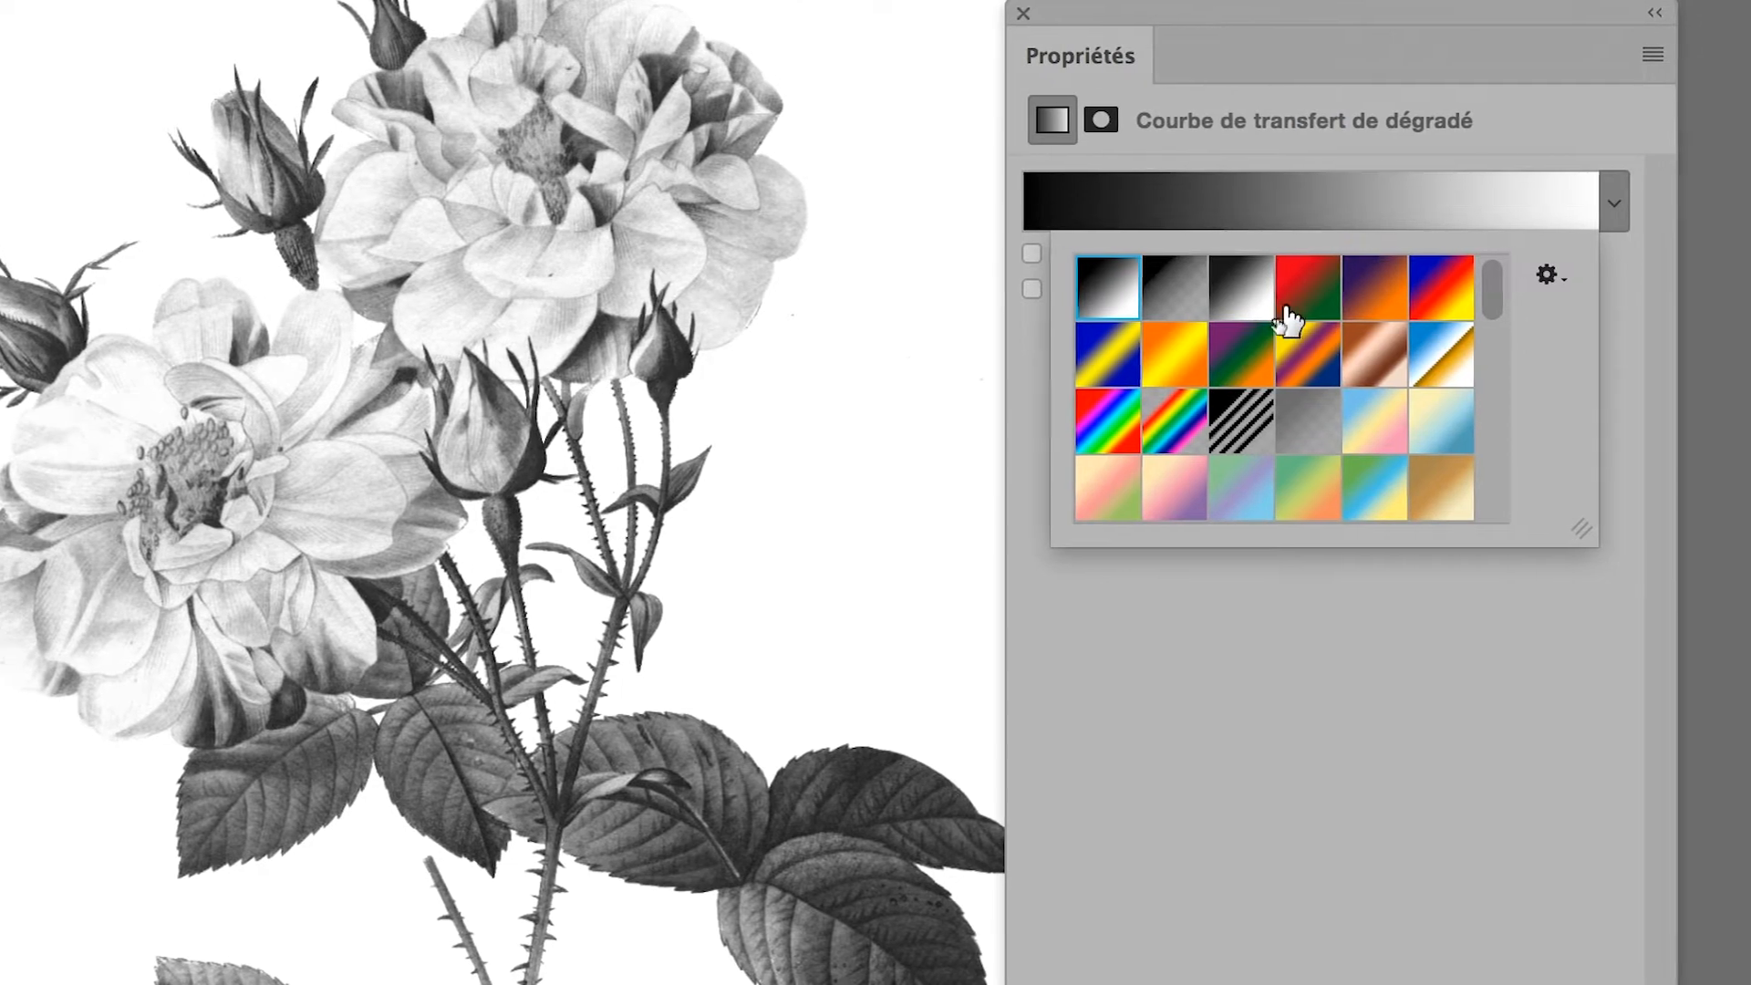
pyautogui.click(1292, 315)
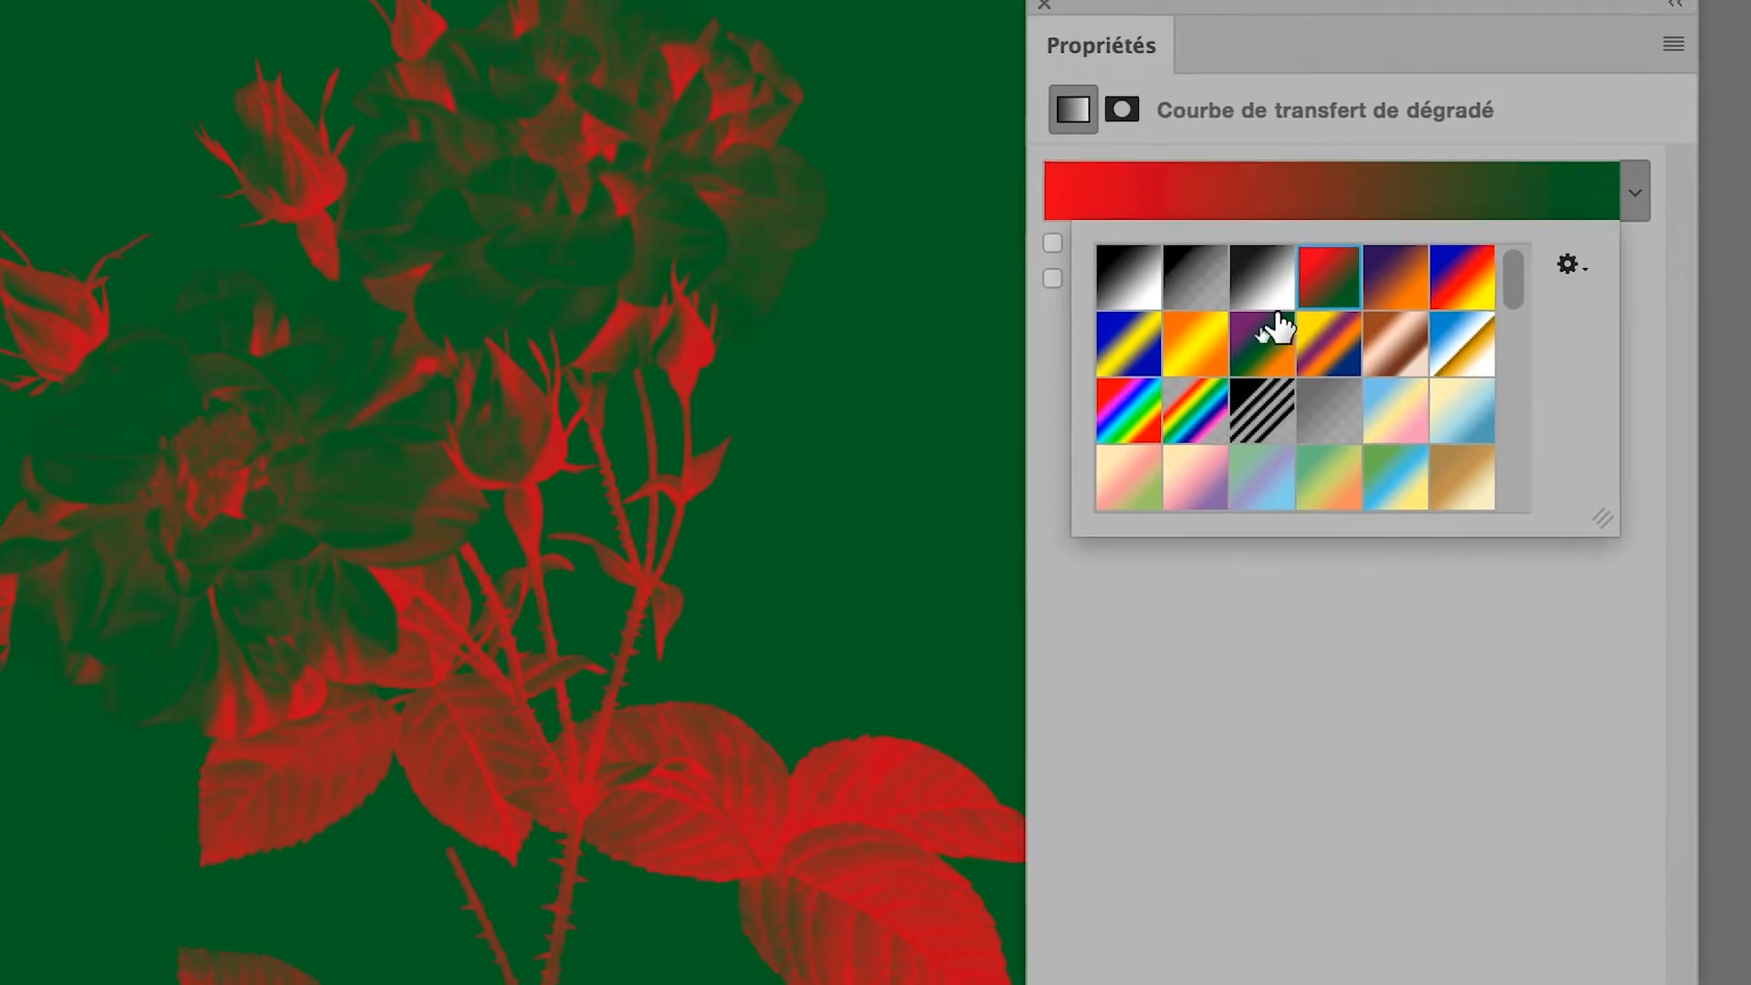
pyautogui.click(1241, 365)
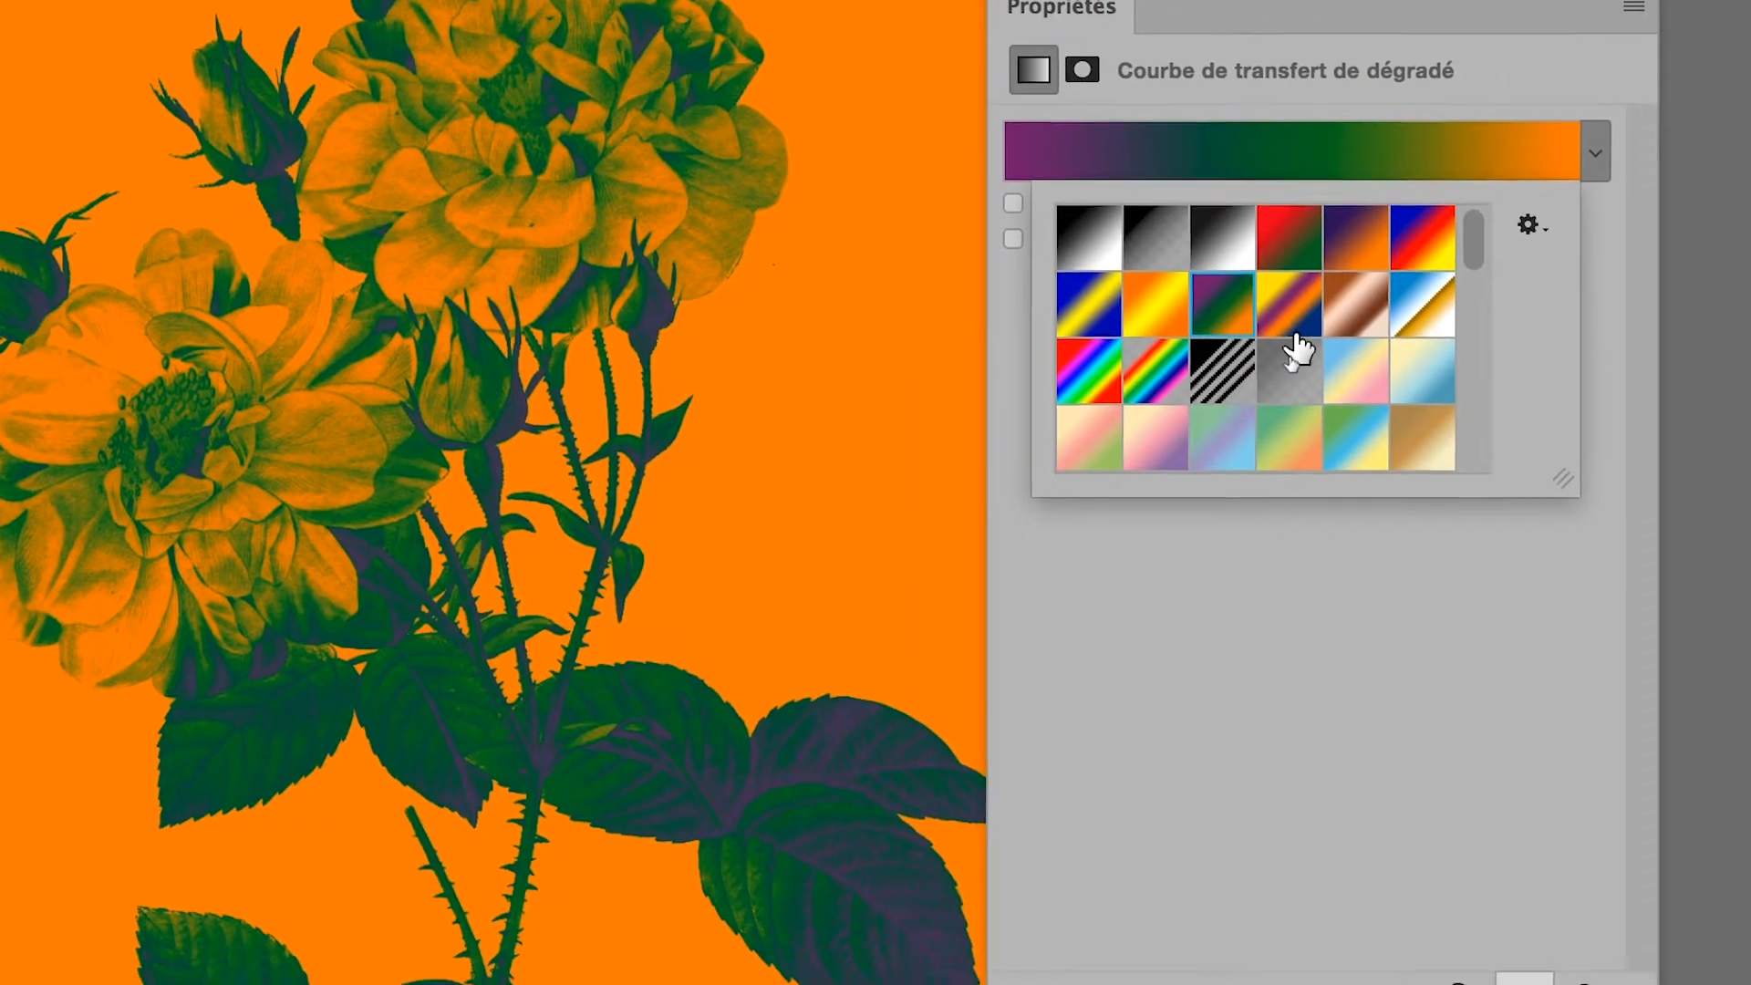
pyautogui.click(1350, 339)
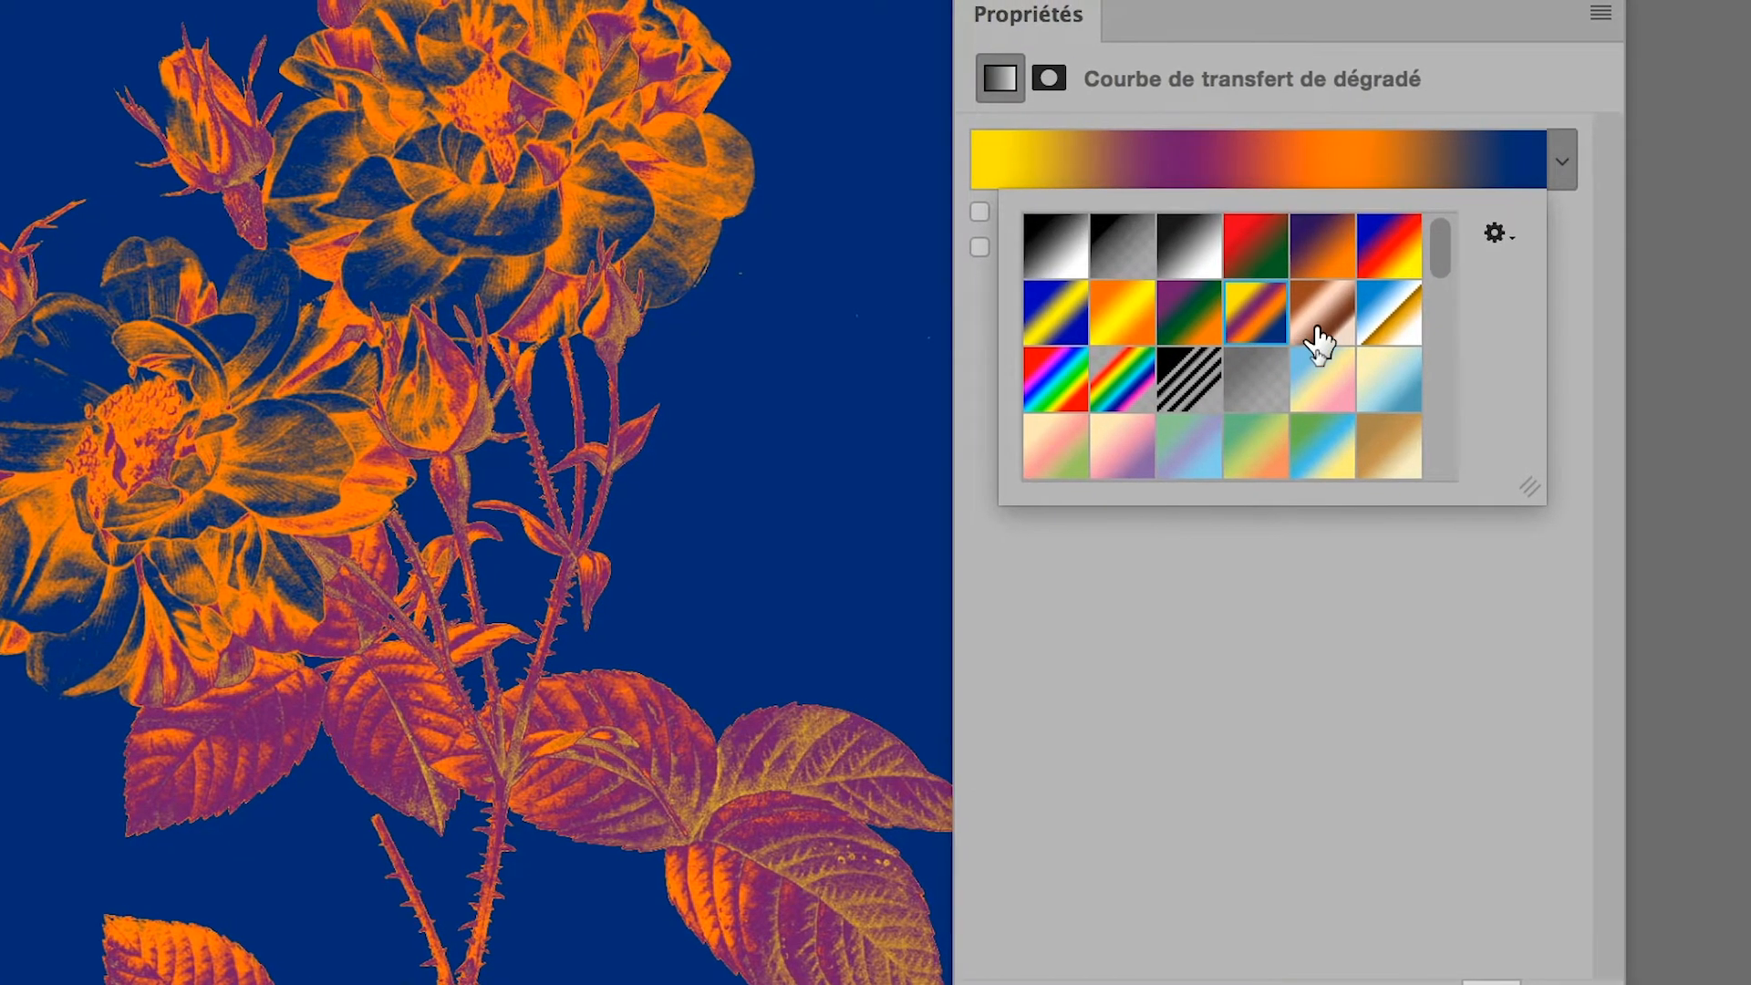
pyautogui.click(1339, 334)
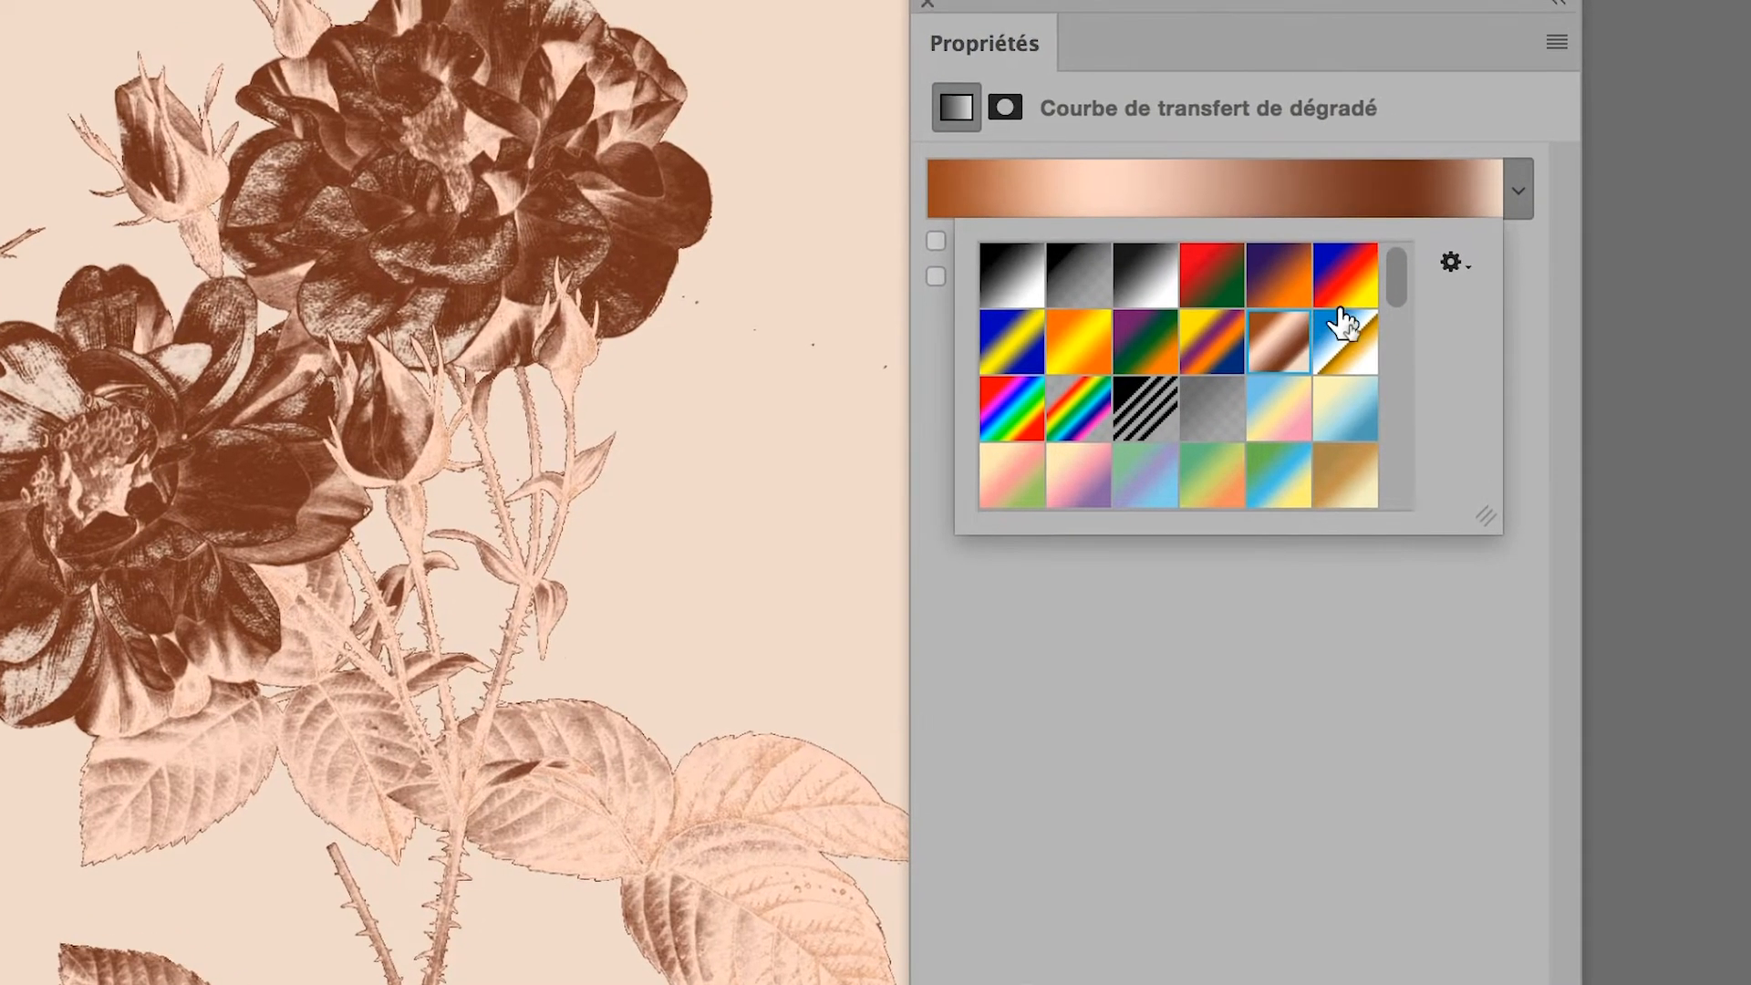
pyautogui.click(1342, 272)
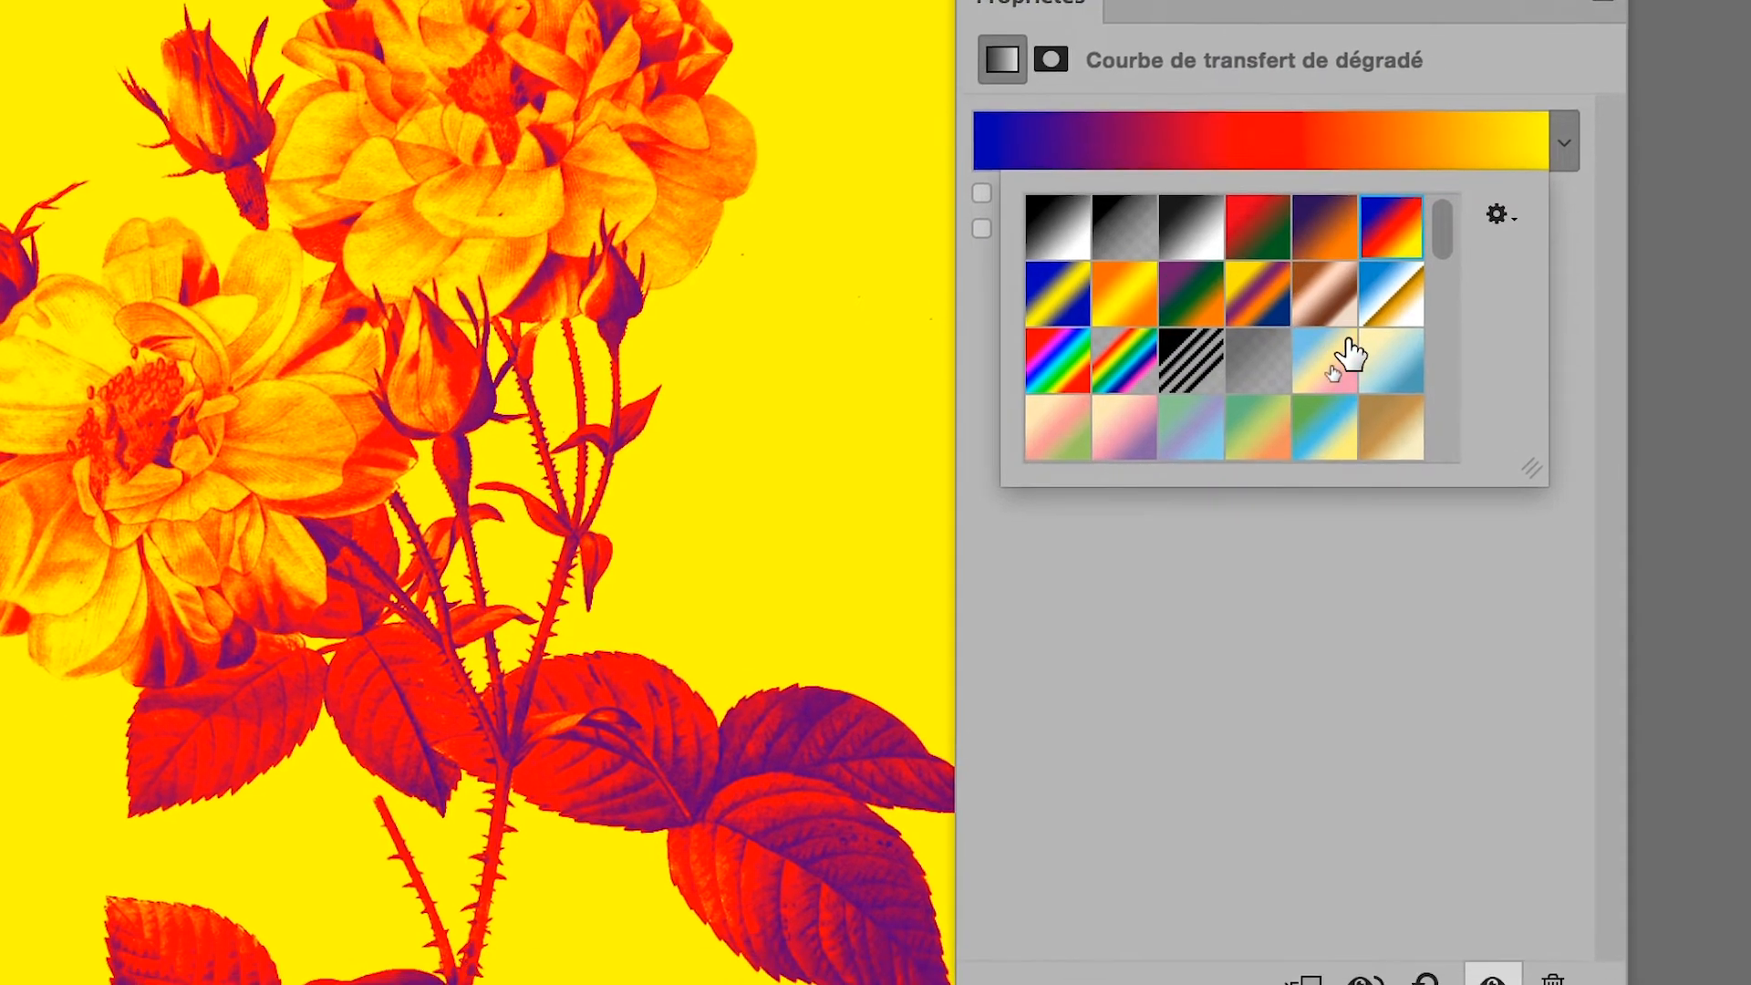
pyautogui.click(1348, 356)
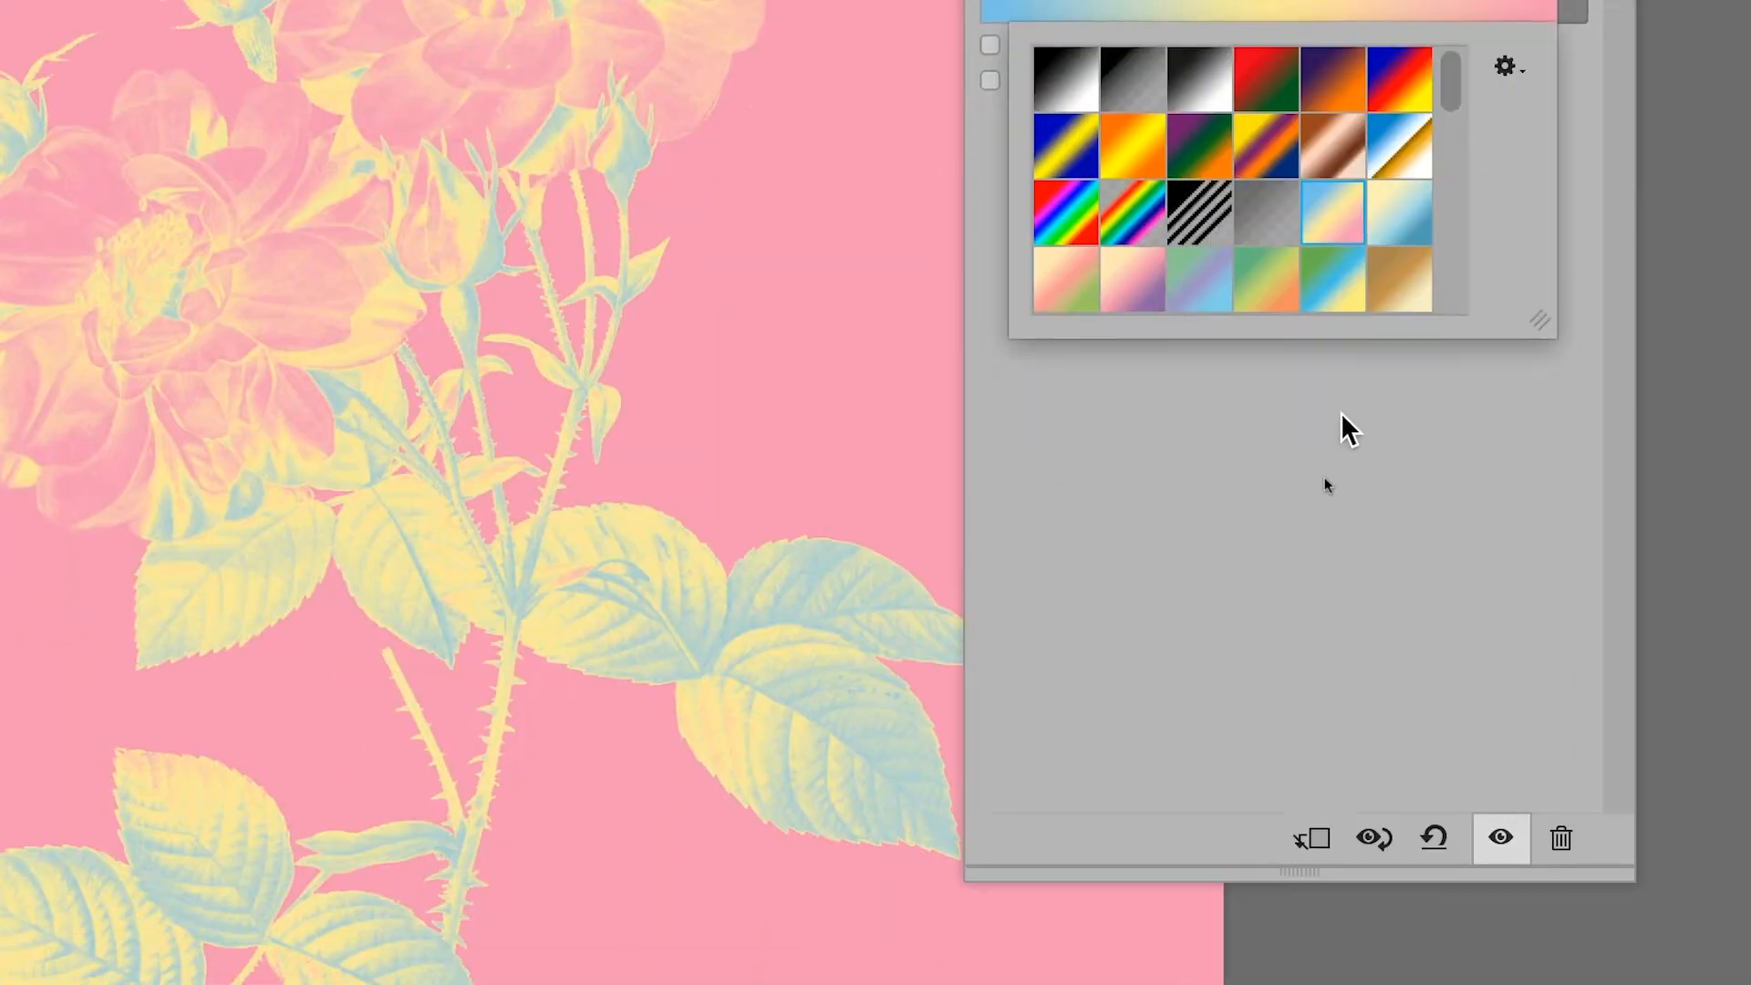
pyautogui.click(1332, 571)
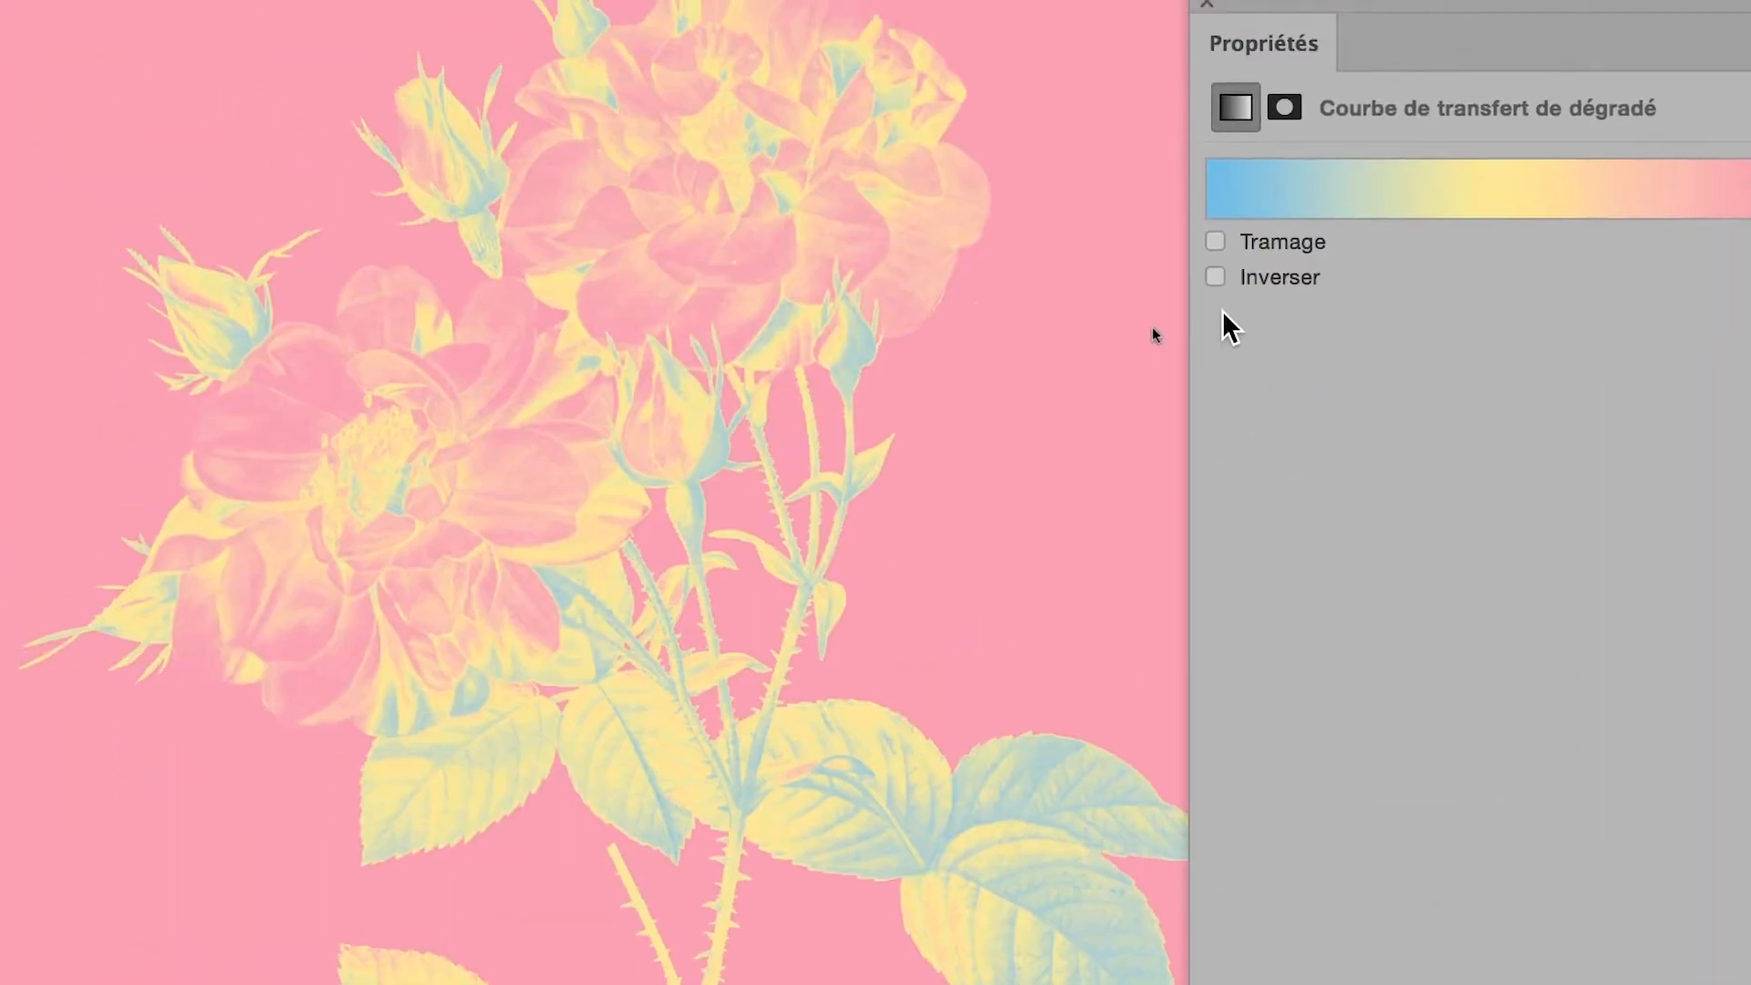
# Reverse the gradient map's colours with Inverser, comparing both directions and leaving the option enabled
pyautogui.click(1215, 277)
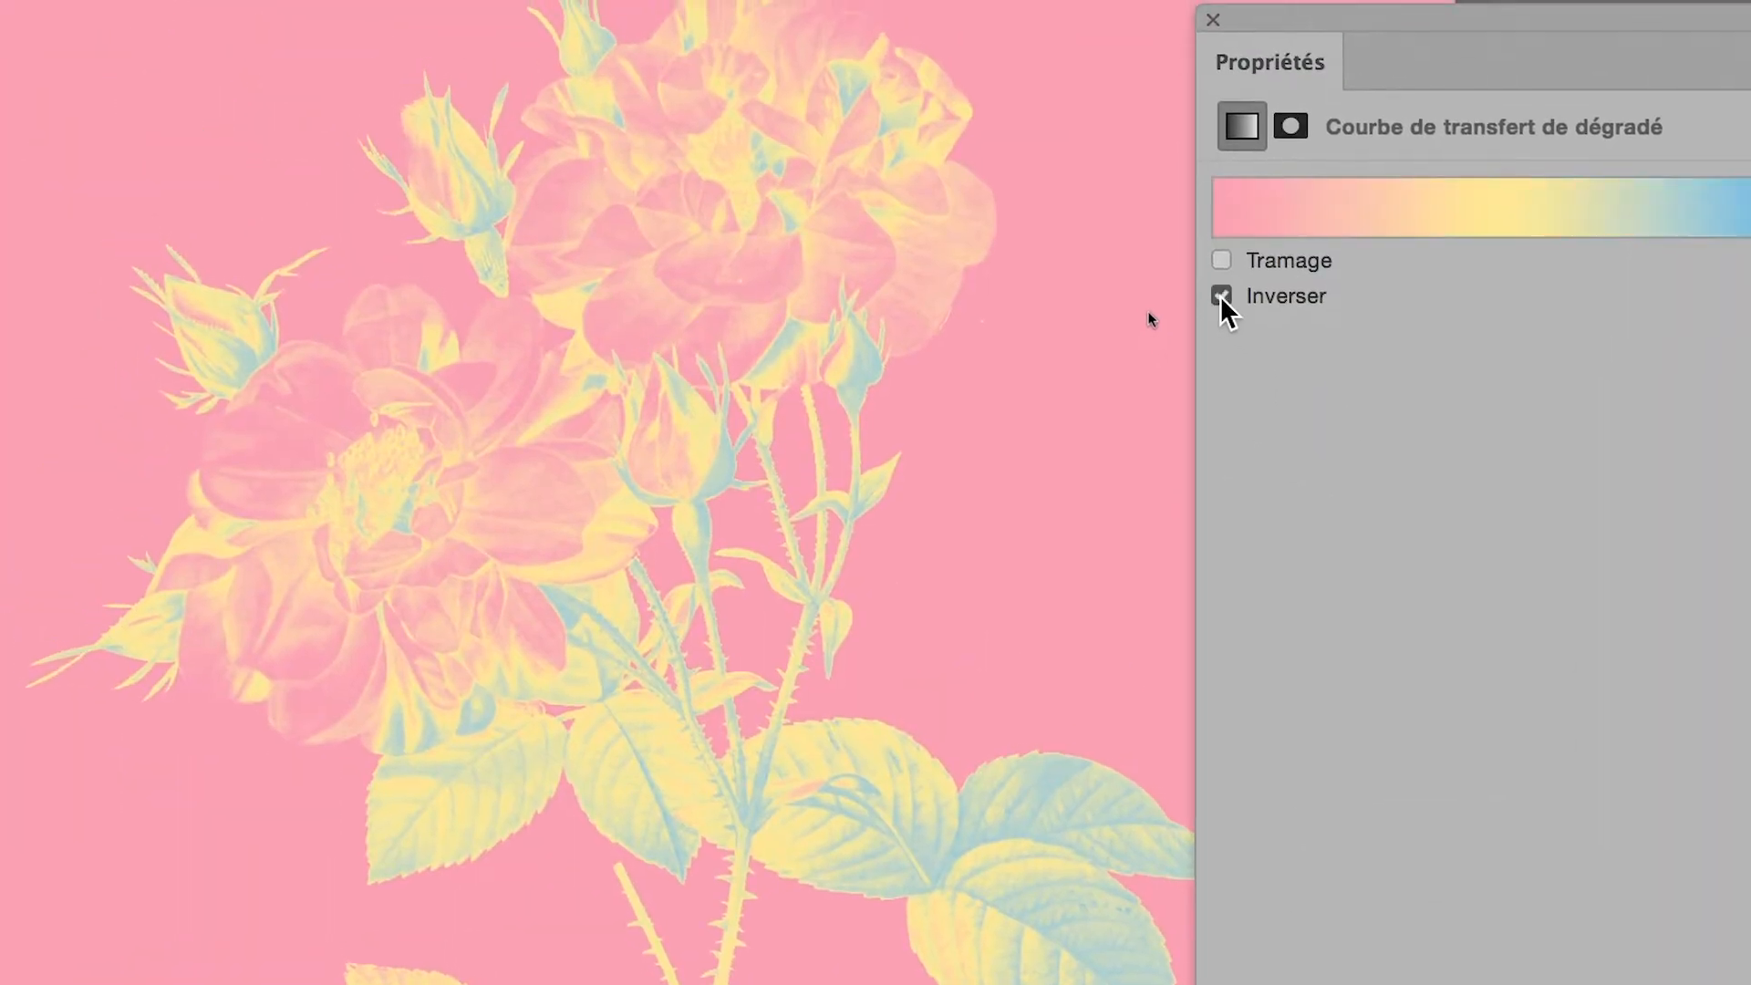
pyautogui.click(1222, 298)
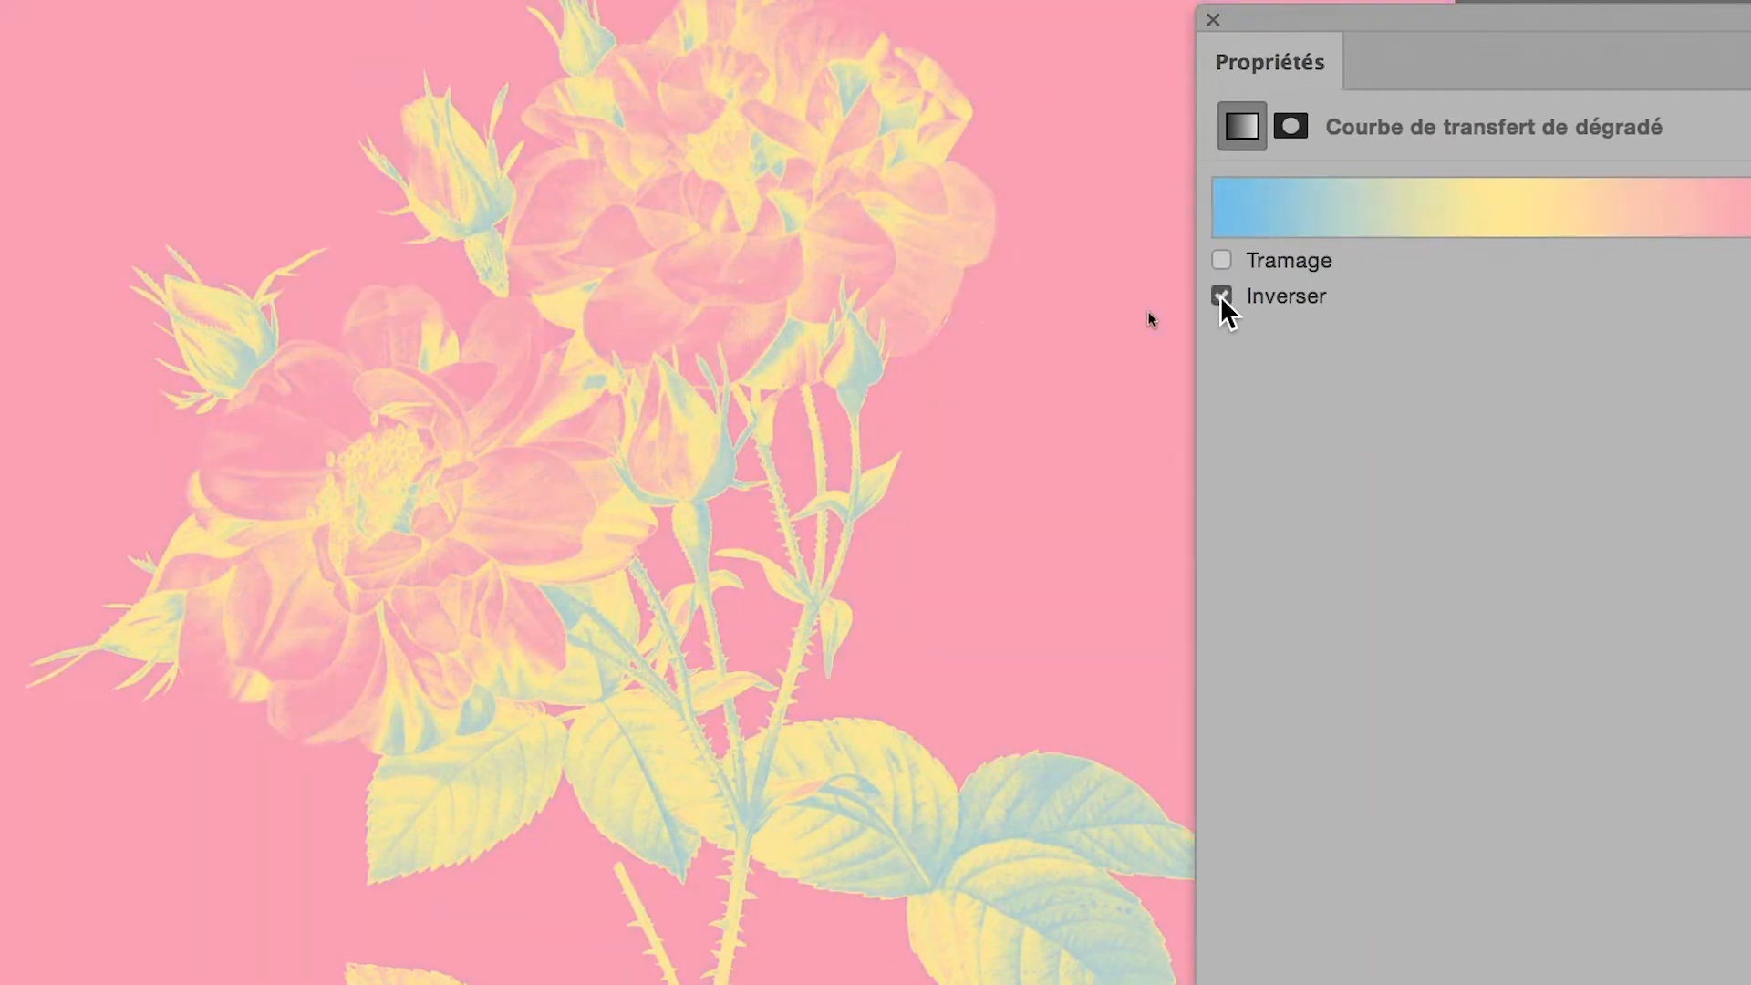
pyautogui.click(1223, 297)
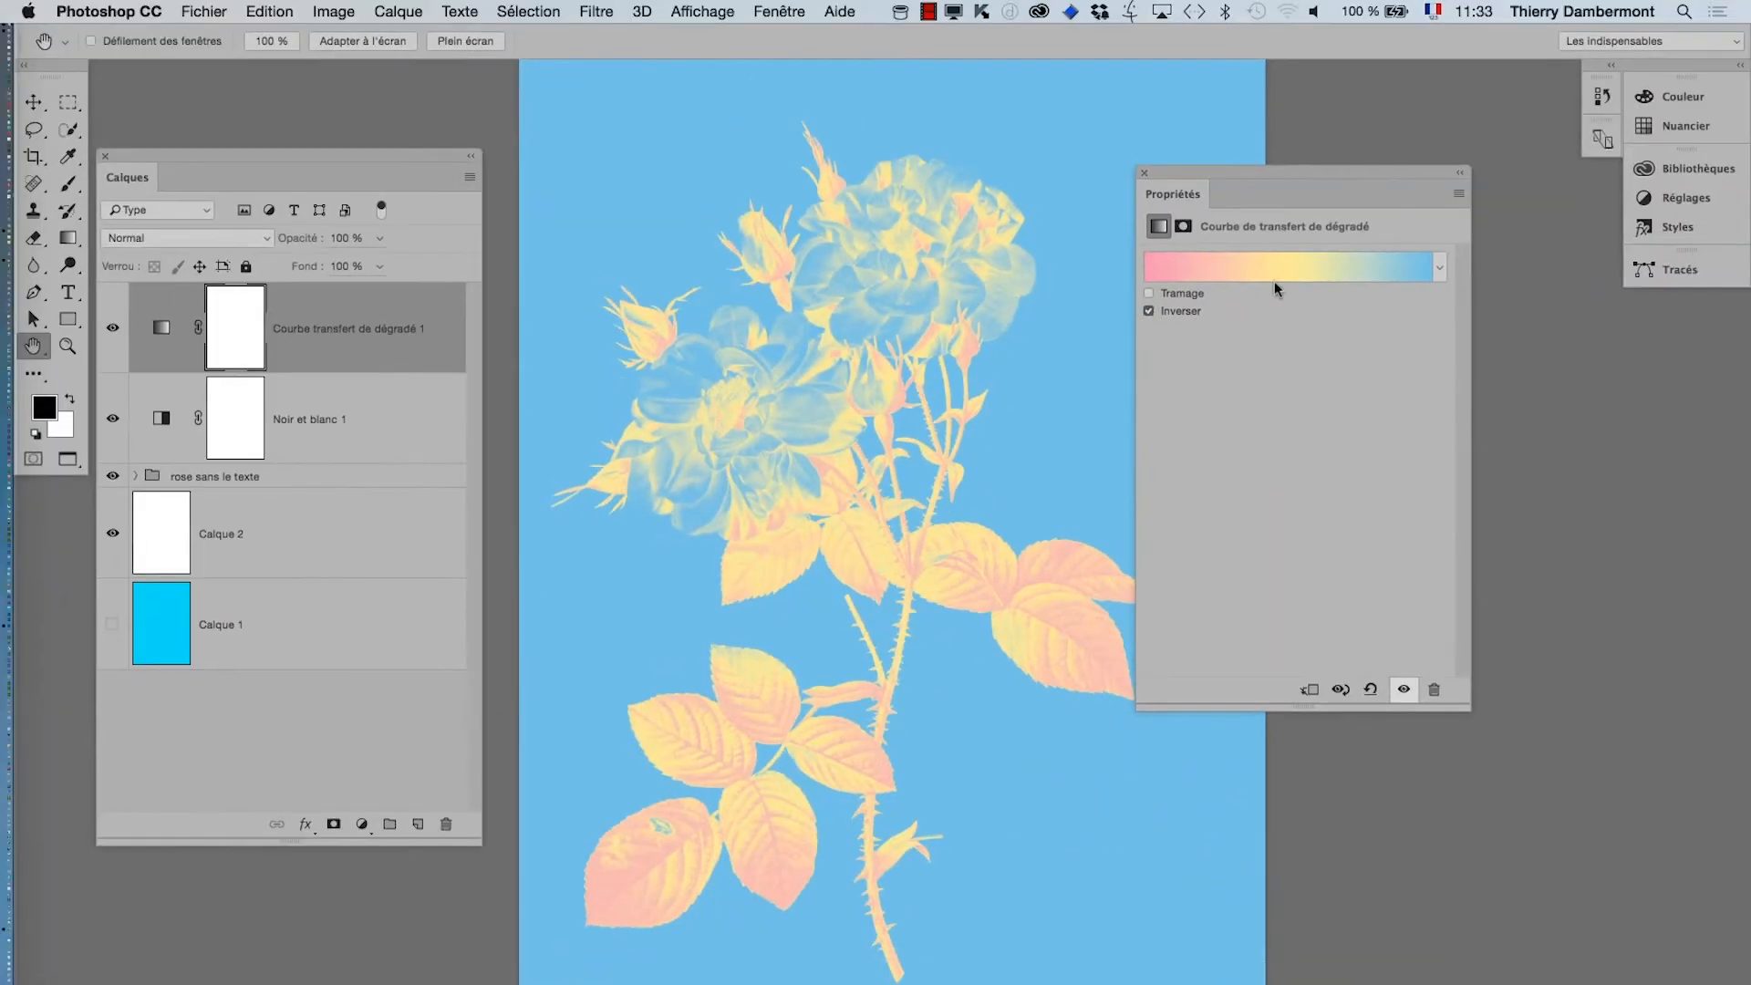
# Enlarge the gradient preset picker and try the black-orange and brown toning presets, finishing with the black-blue-white one
pyautogui.click(1438, 268)
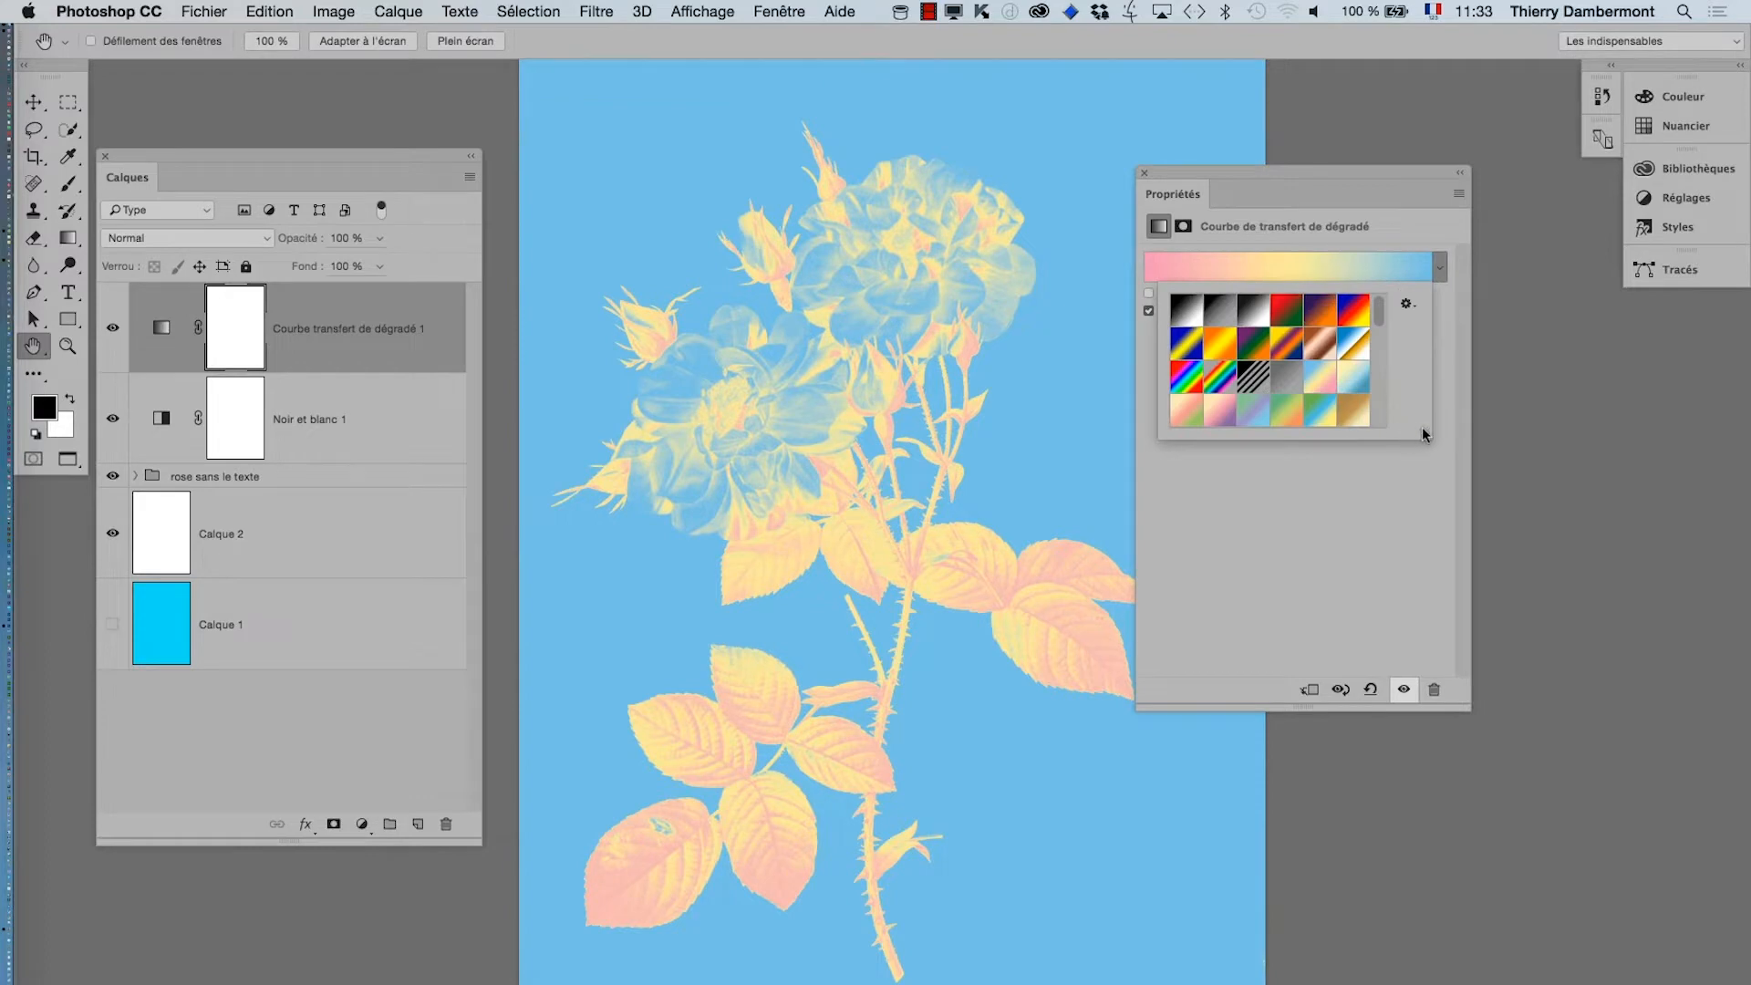
pyautogui.moveTo(1423, 428); pyautogui.dragTo(1448, 771)
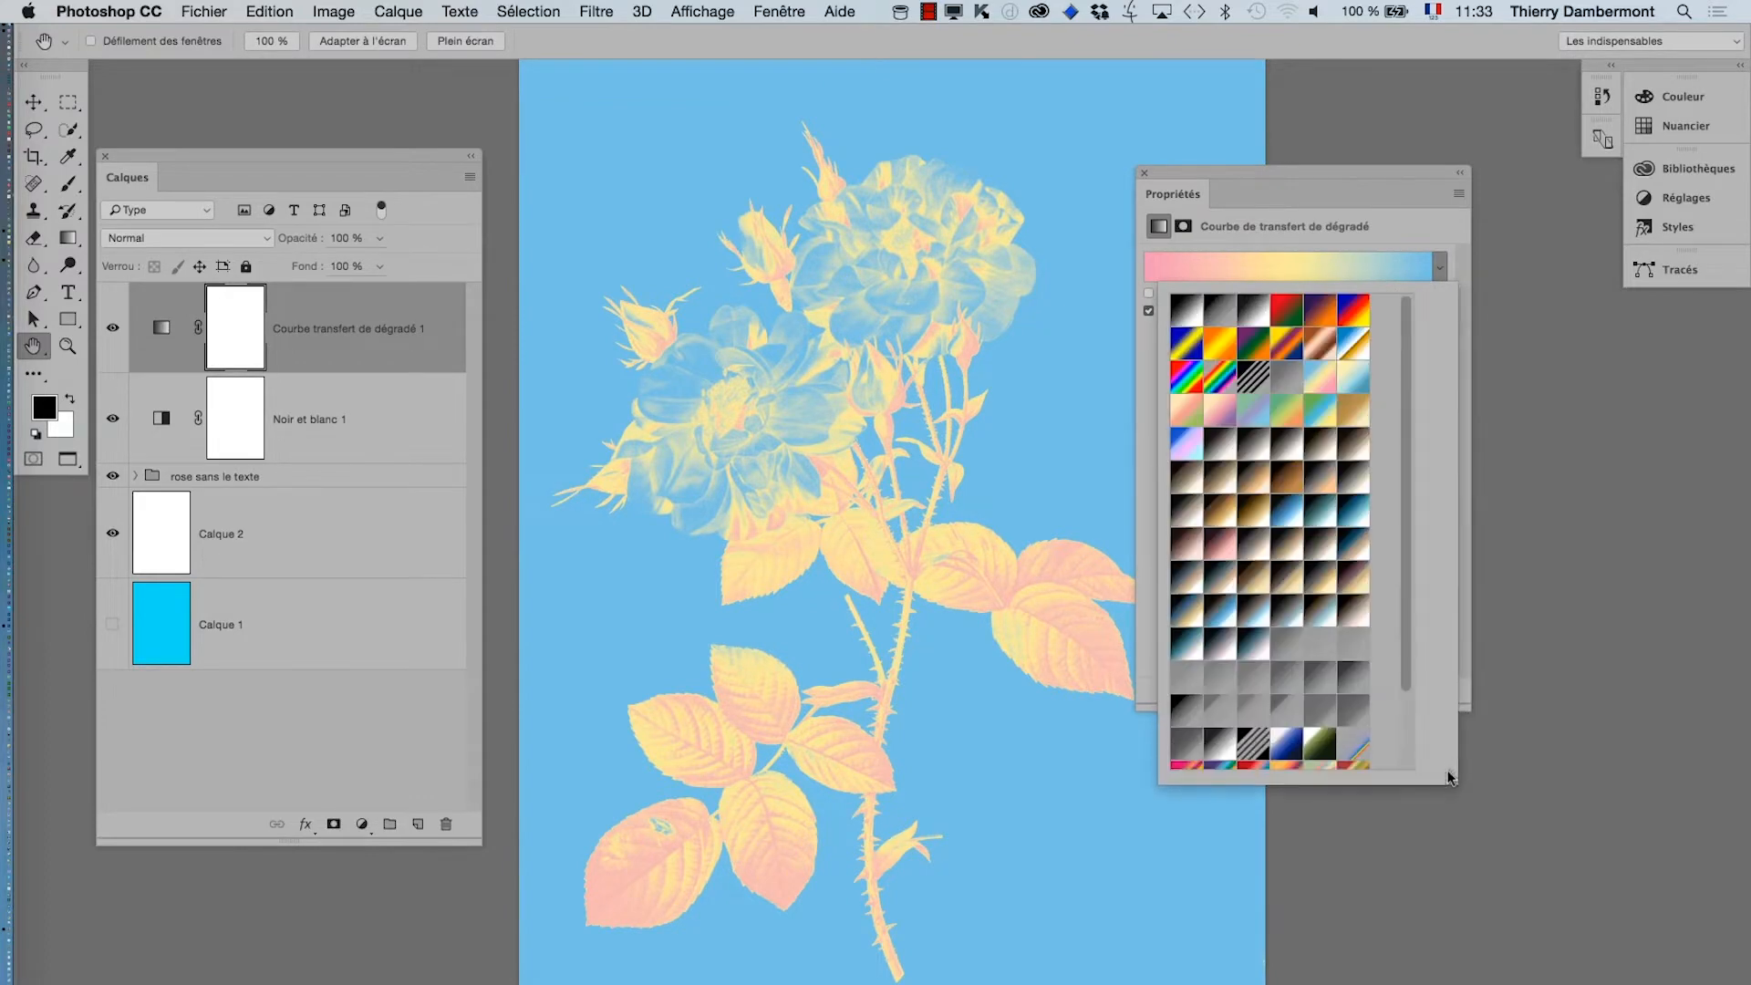
pyautogui.click(1255, 483)
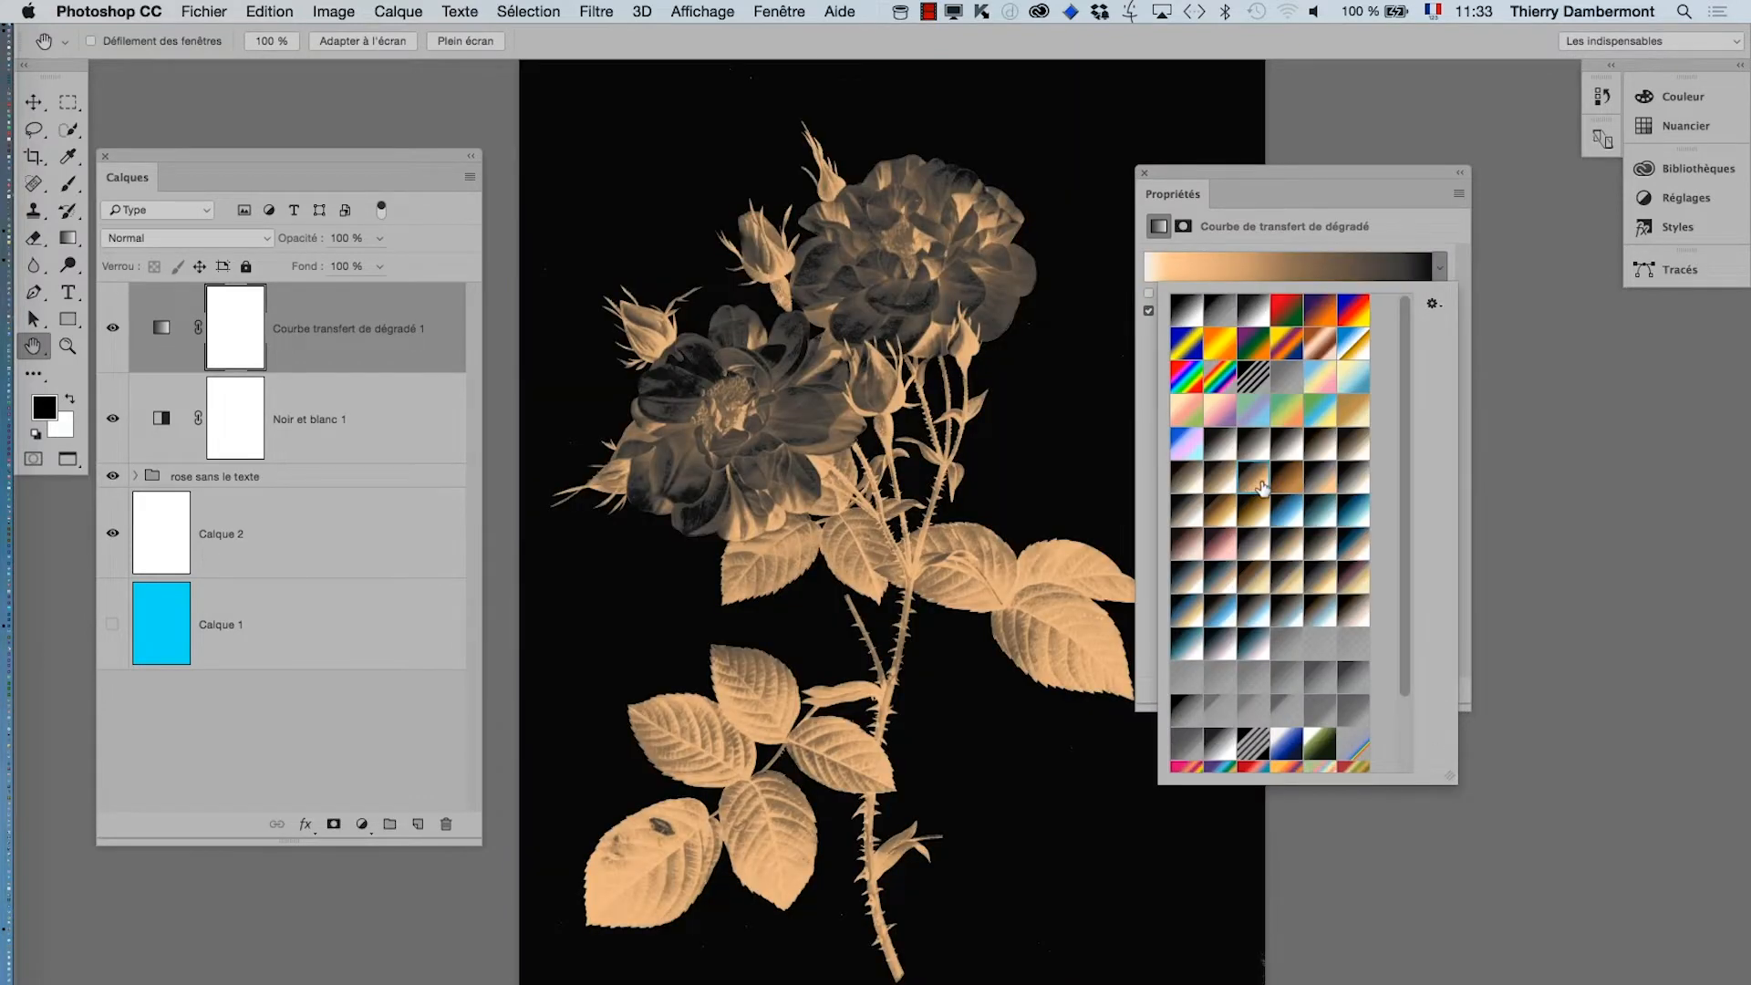
pyautogui.click(1286, 481)
pyautogui.click(1289, 516)
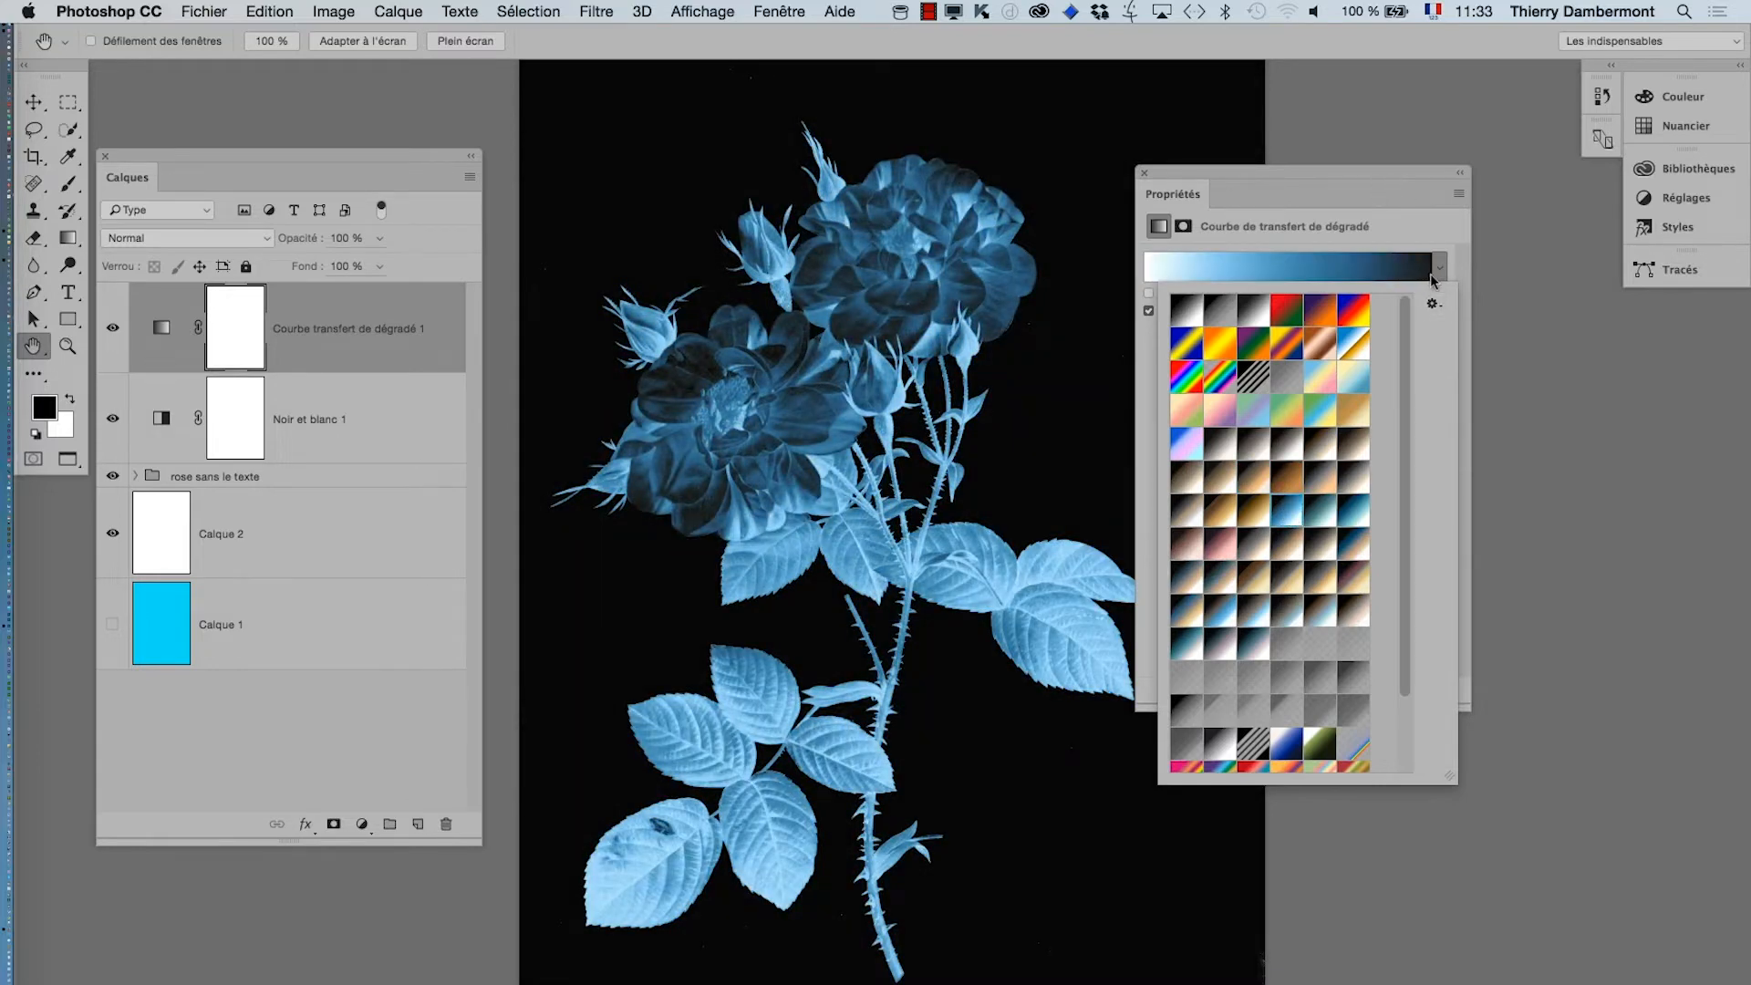
pyautogui.click(1402, 194)
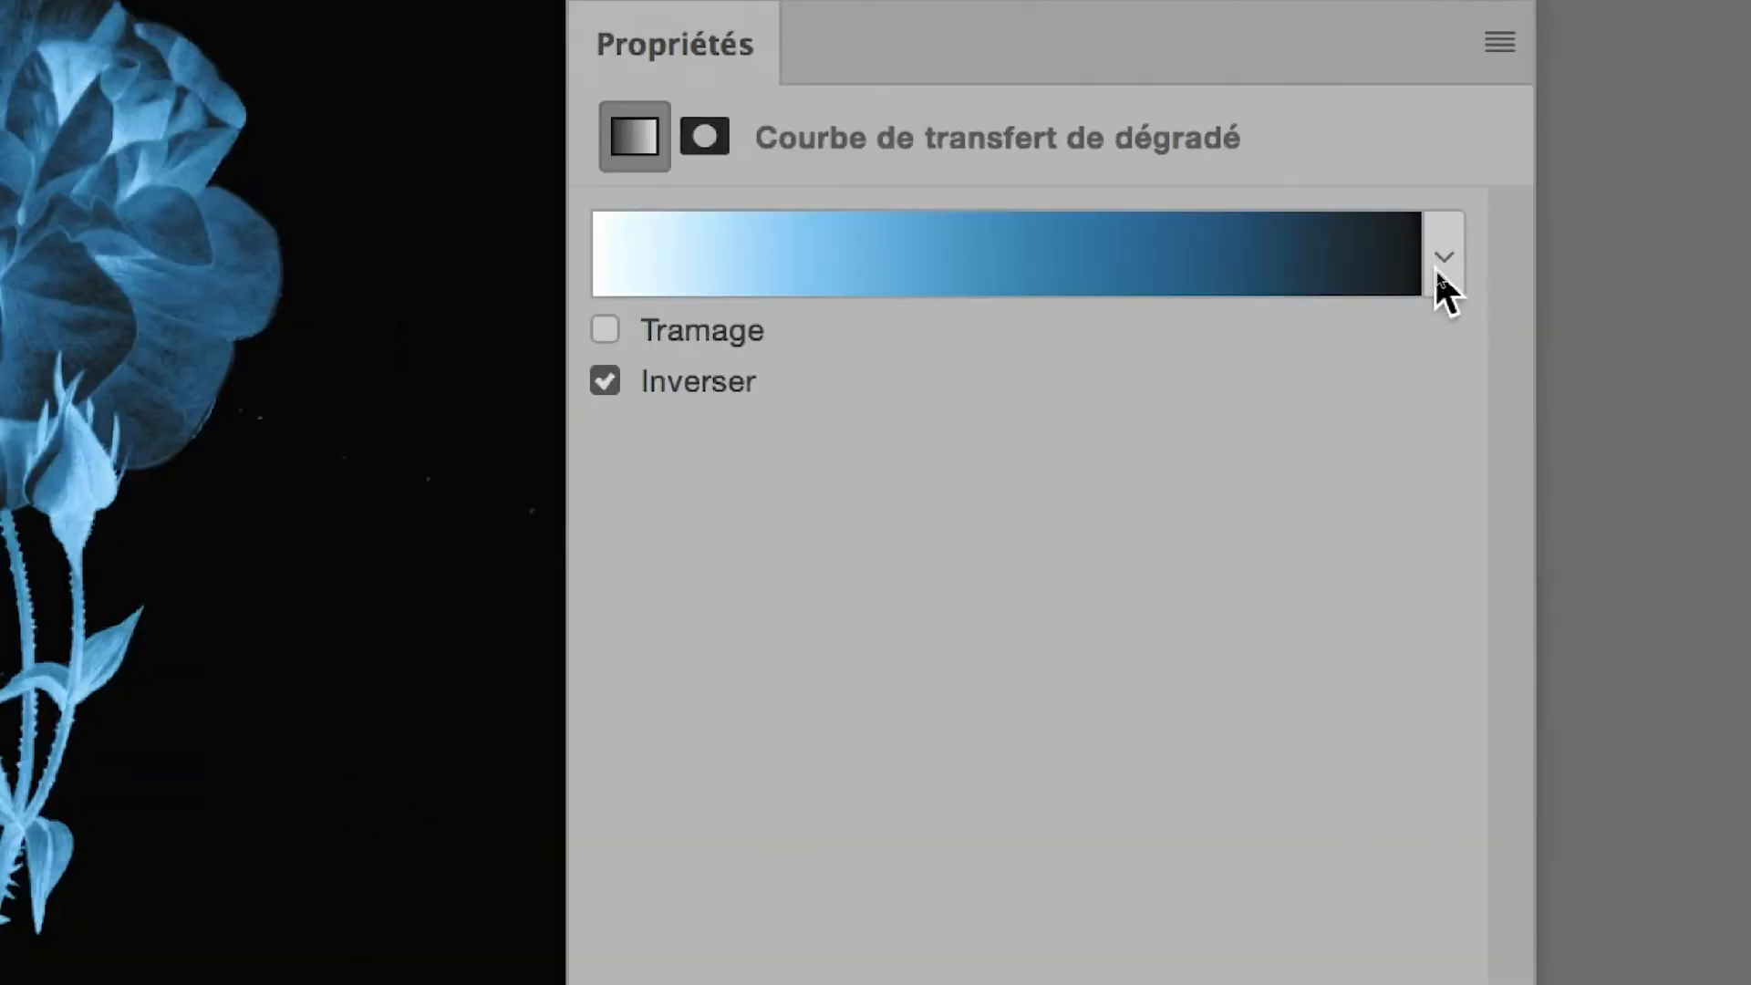
# Append the Spectres gradient set to the existing gradient presets
pyautogui.click(1438, 271)
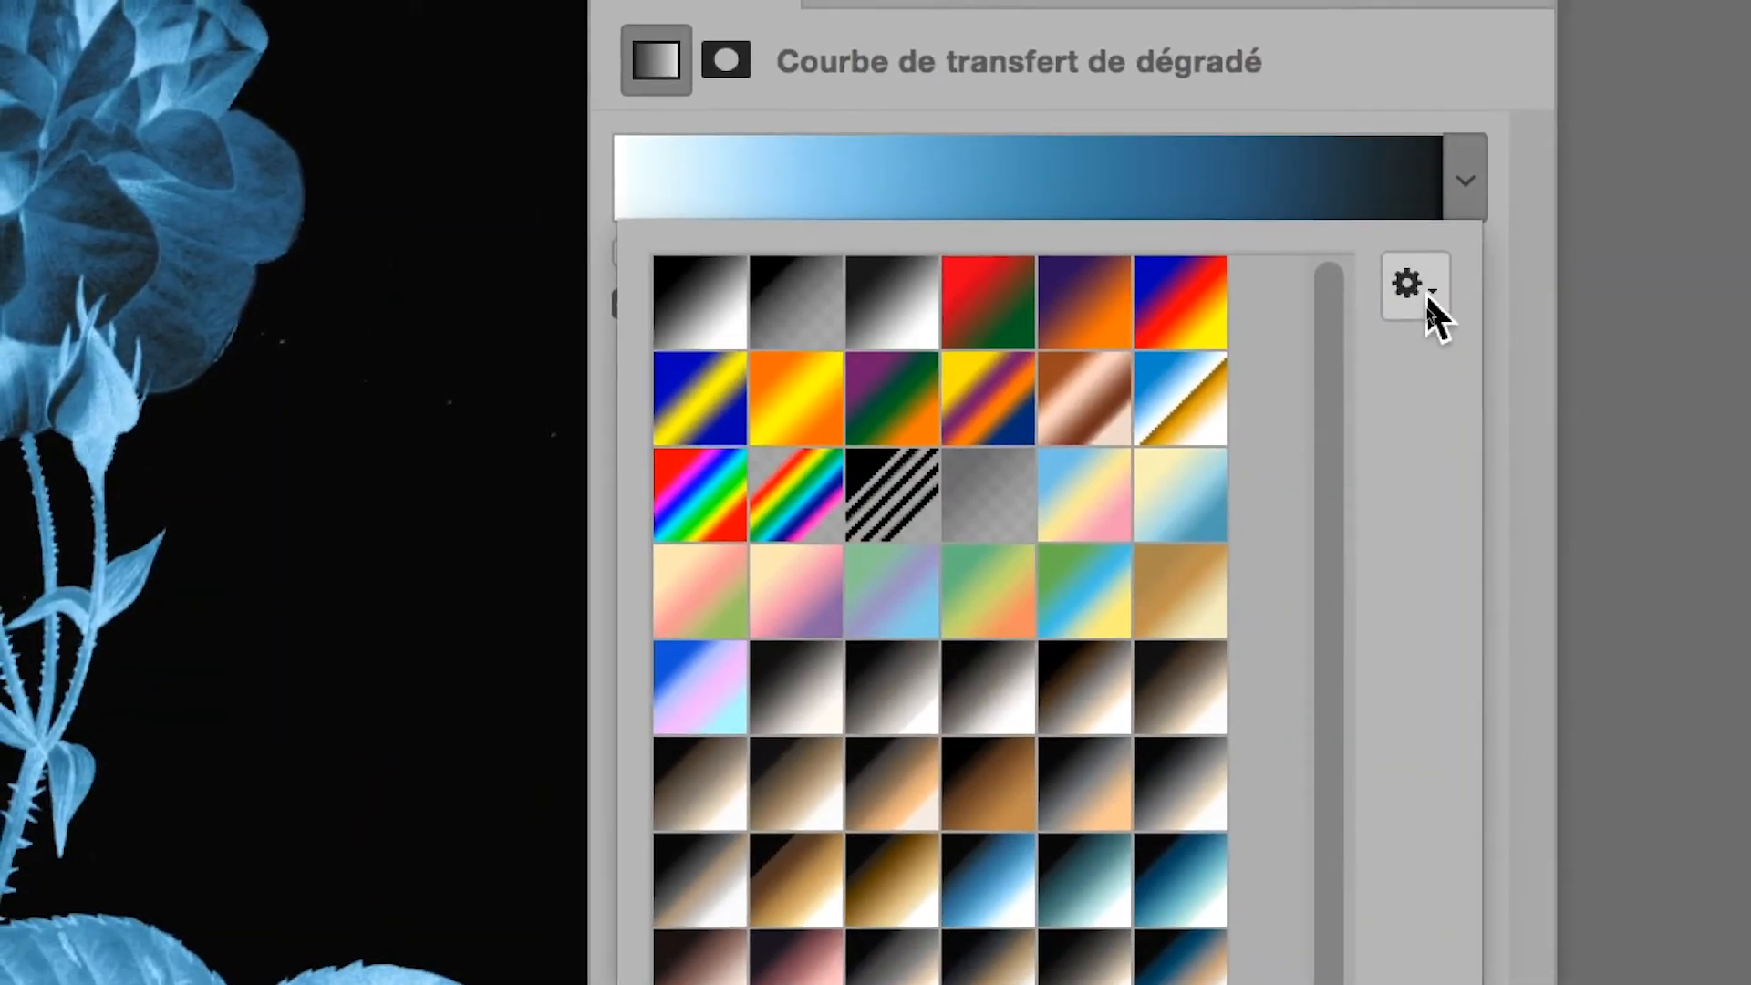
pyautogui.click(1426, 291)
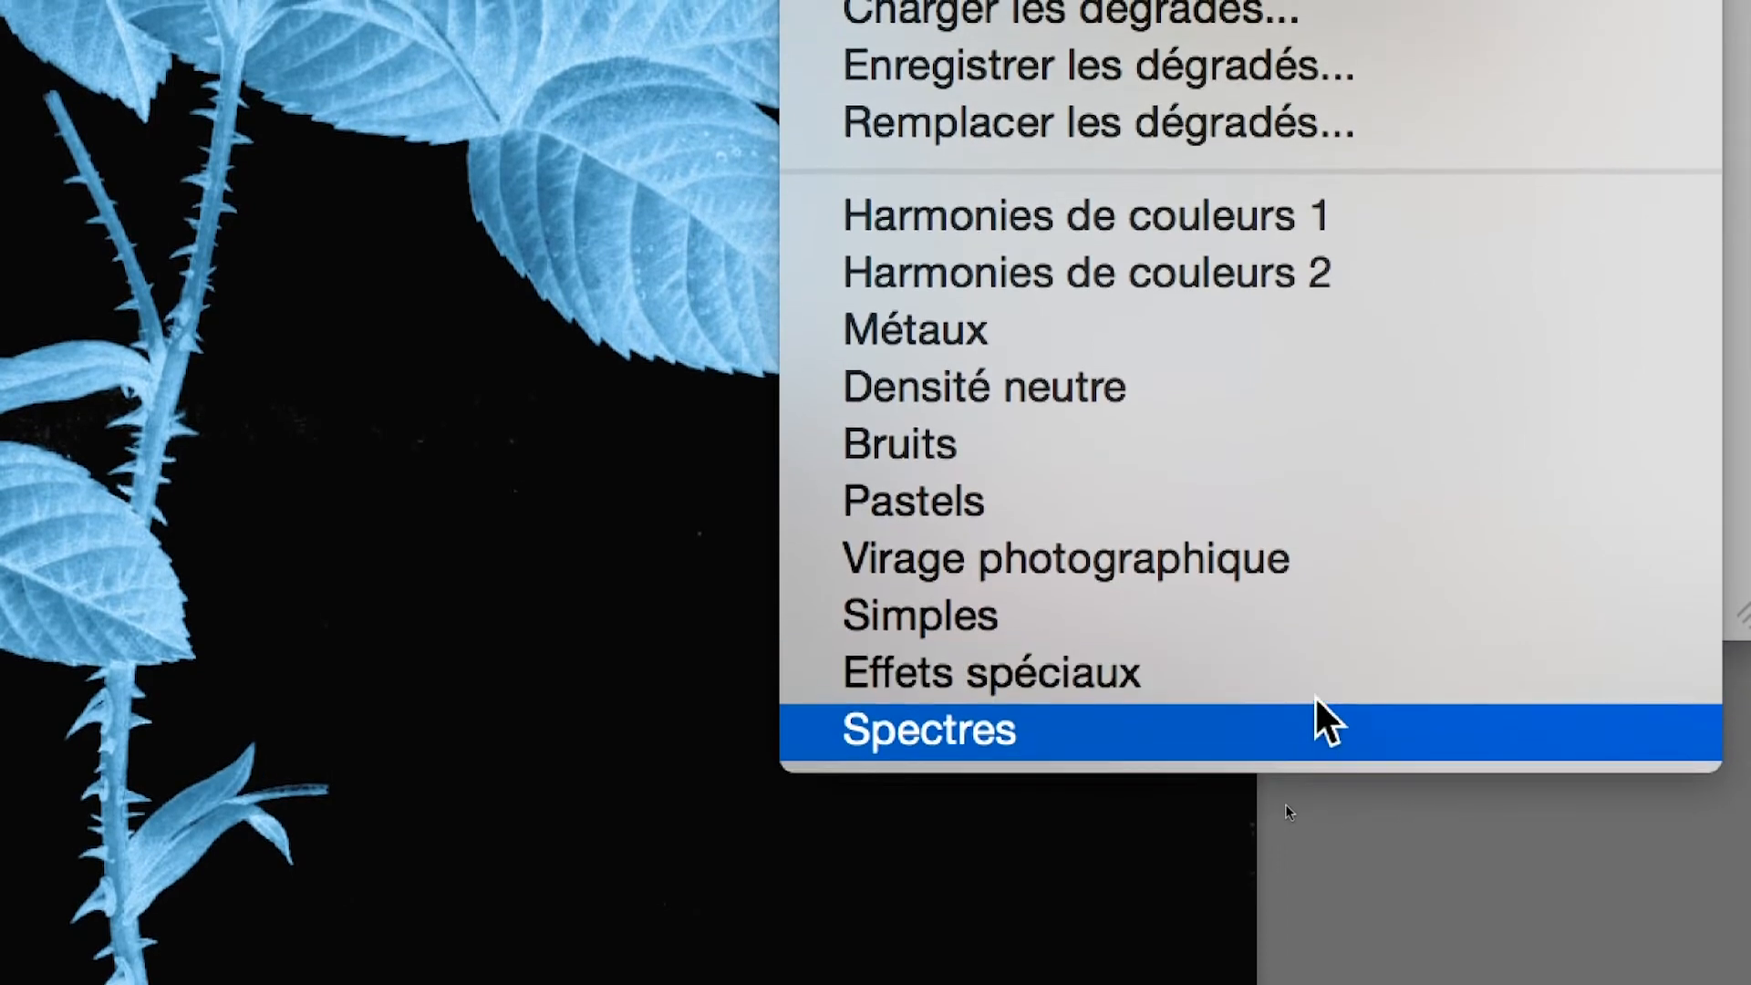
pyautogui.click(1322, 723)
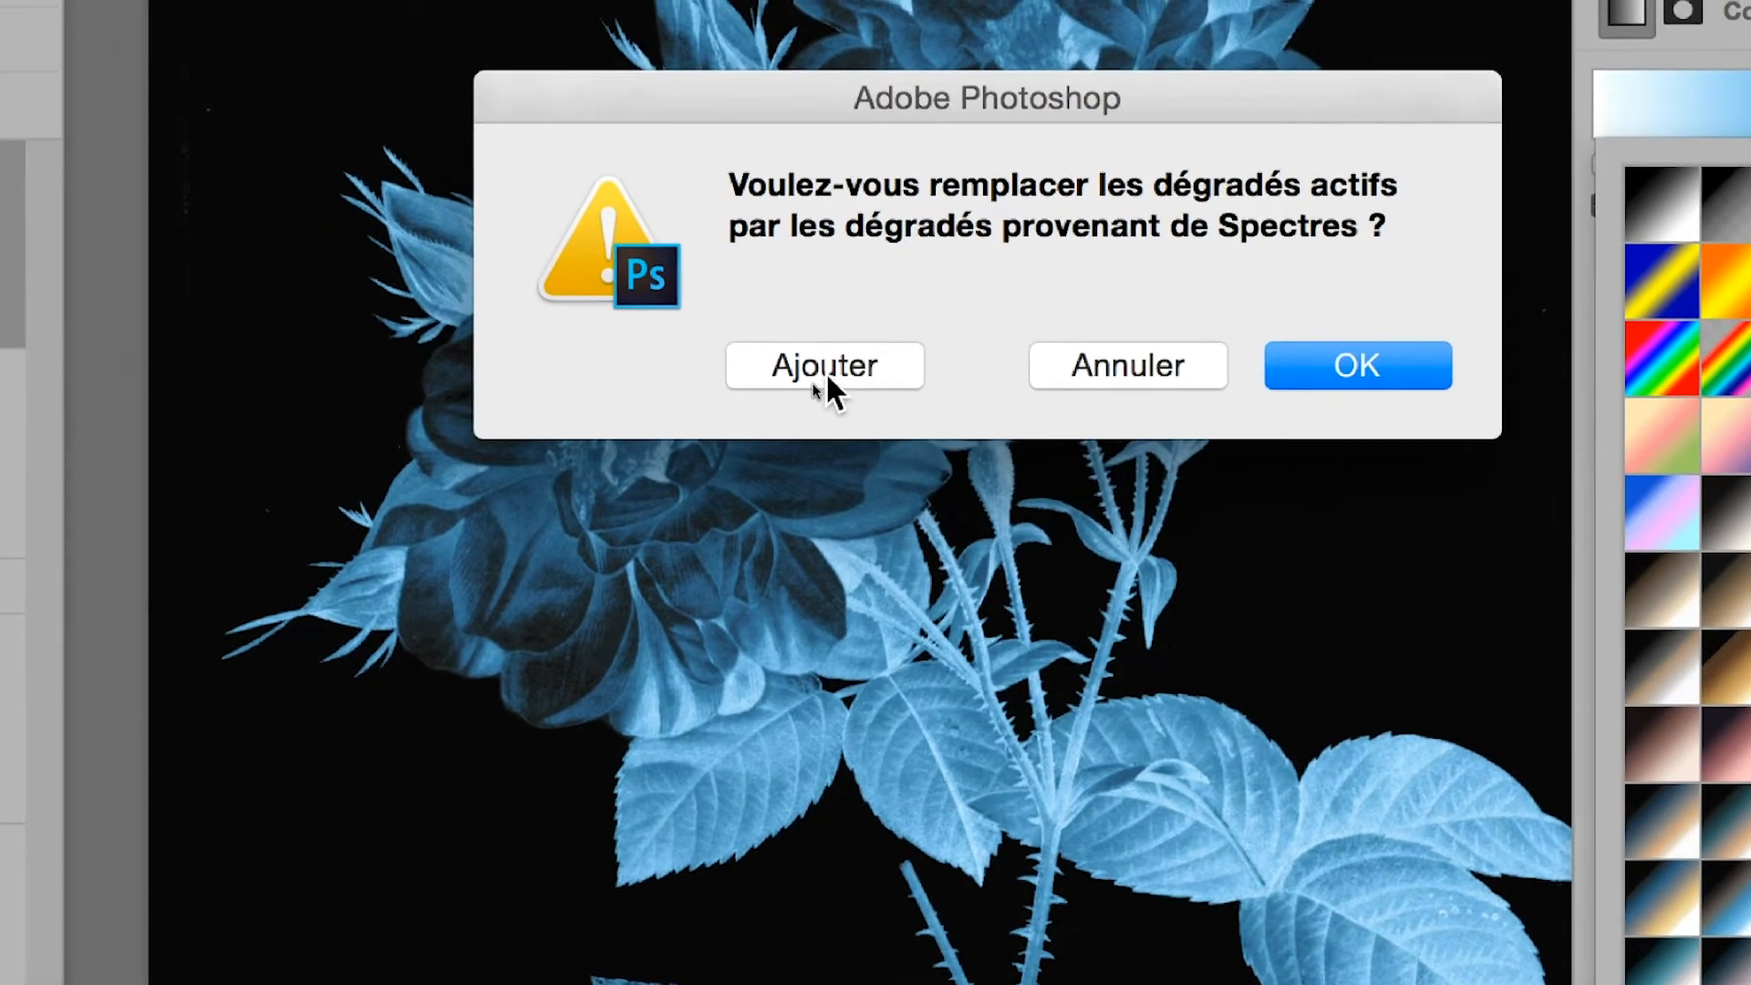
pyautogui.click(826, 374)
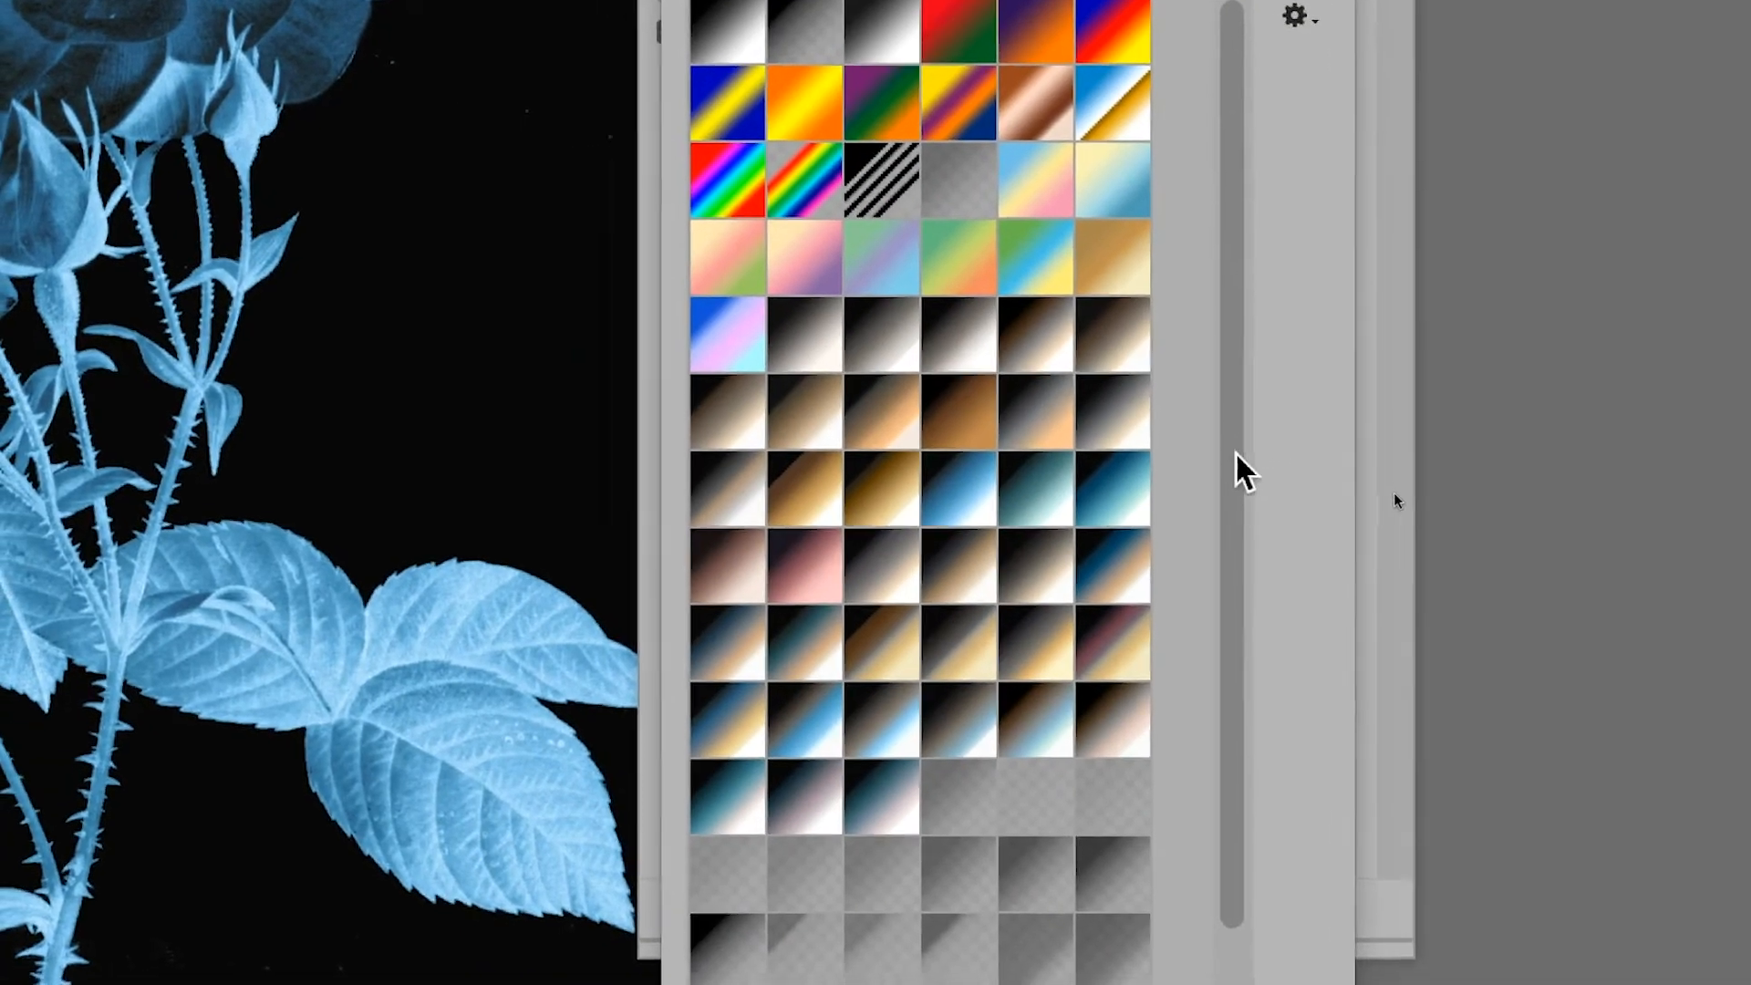
# Try several Spectres presets on the gradient map, including pink multicolour, orange-green and yellow-pink, finishing with the dark blue-red-green one
pyautogui.moveTo(1117, 555); pyautogui.dragTo(1115, 703)
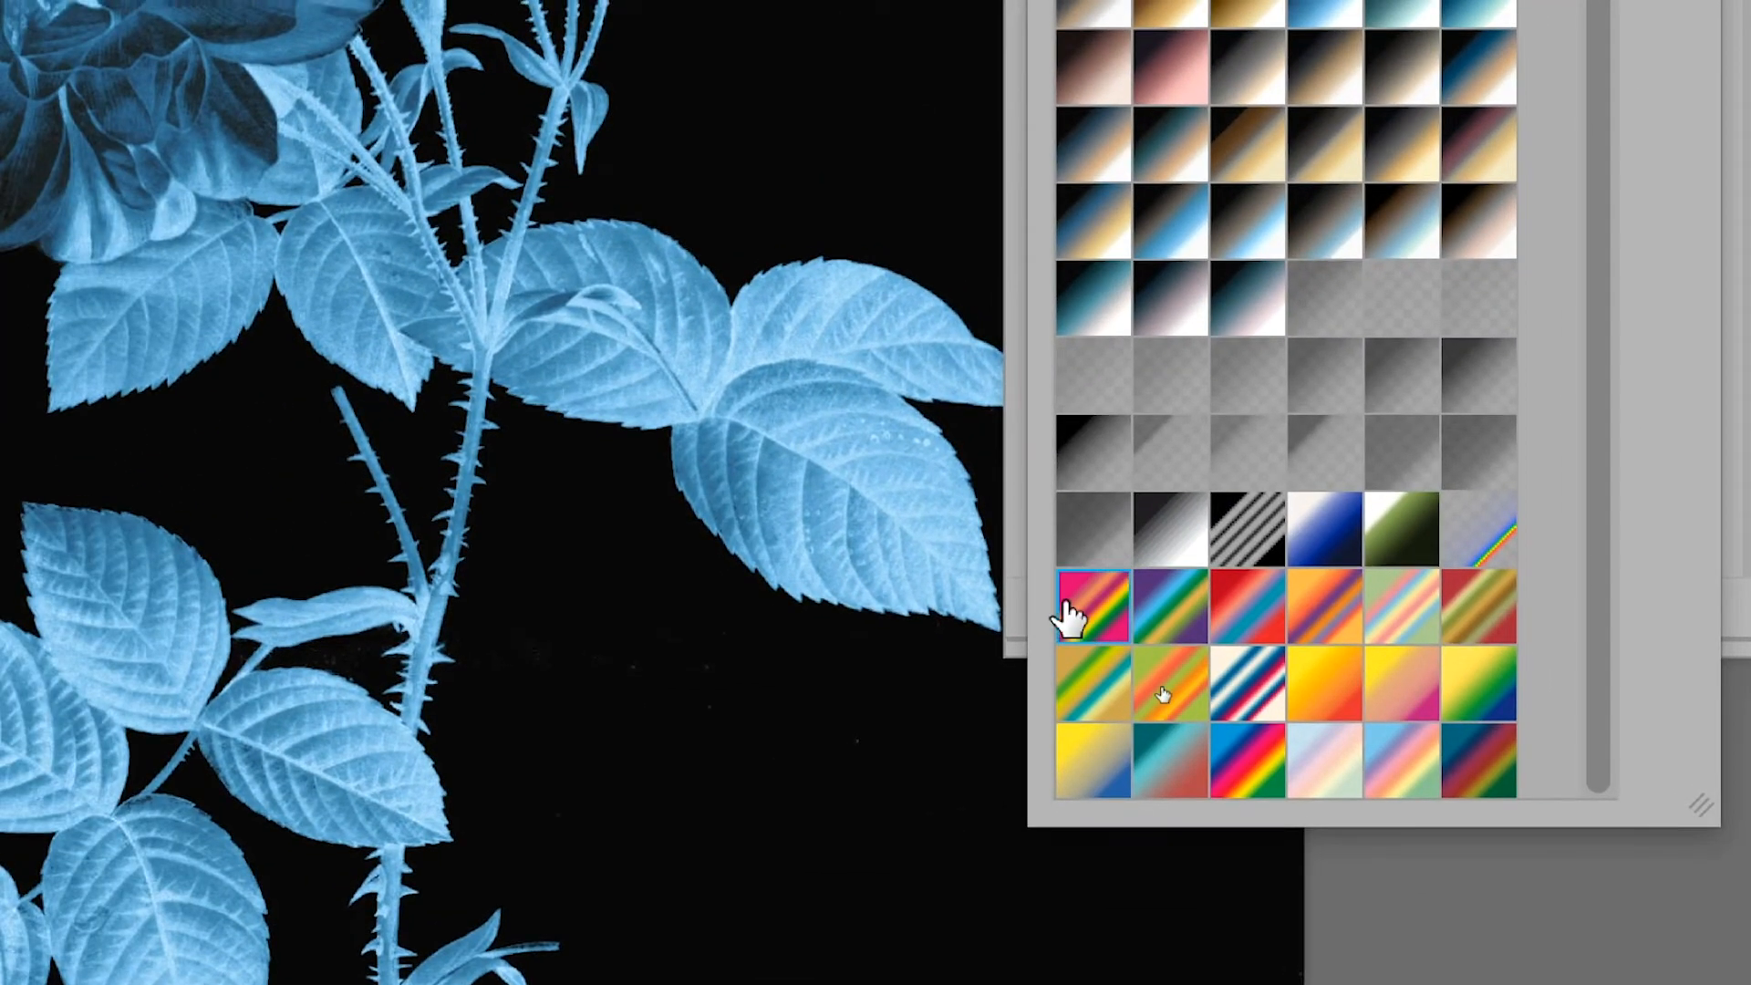
pyautogui.click(1072, 624)
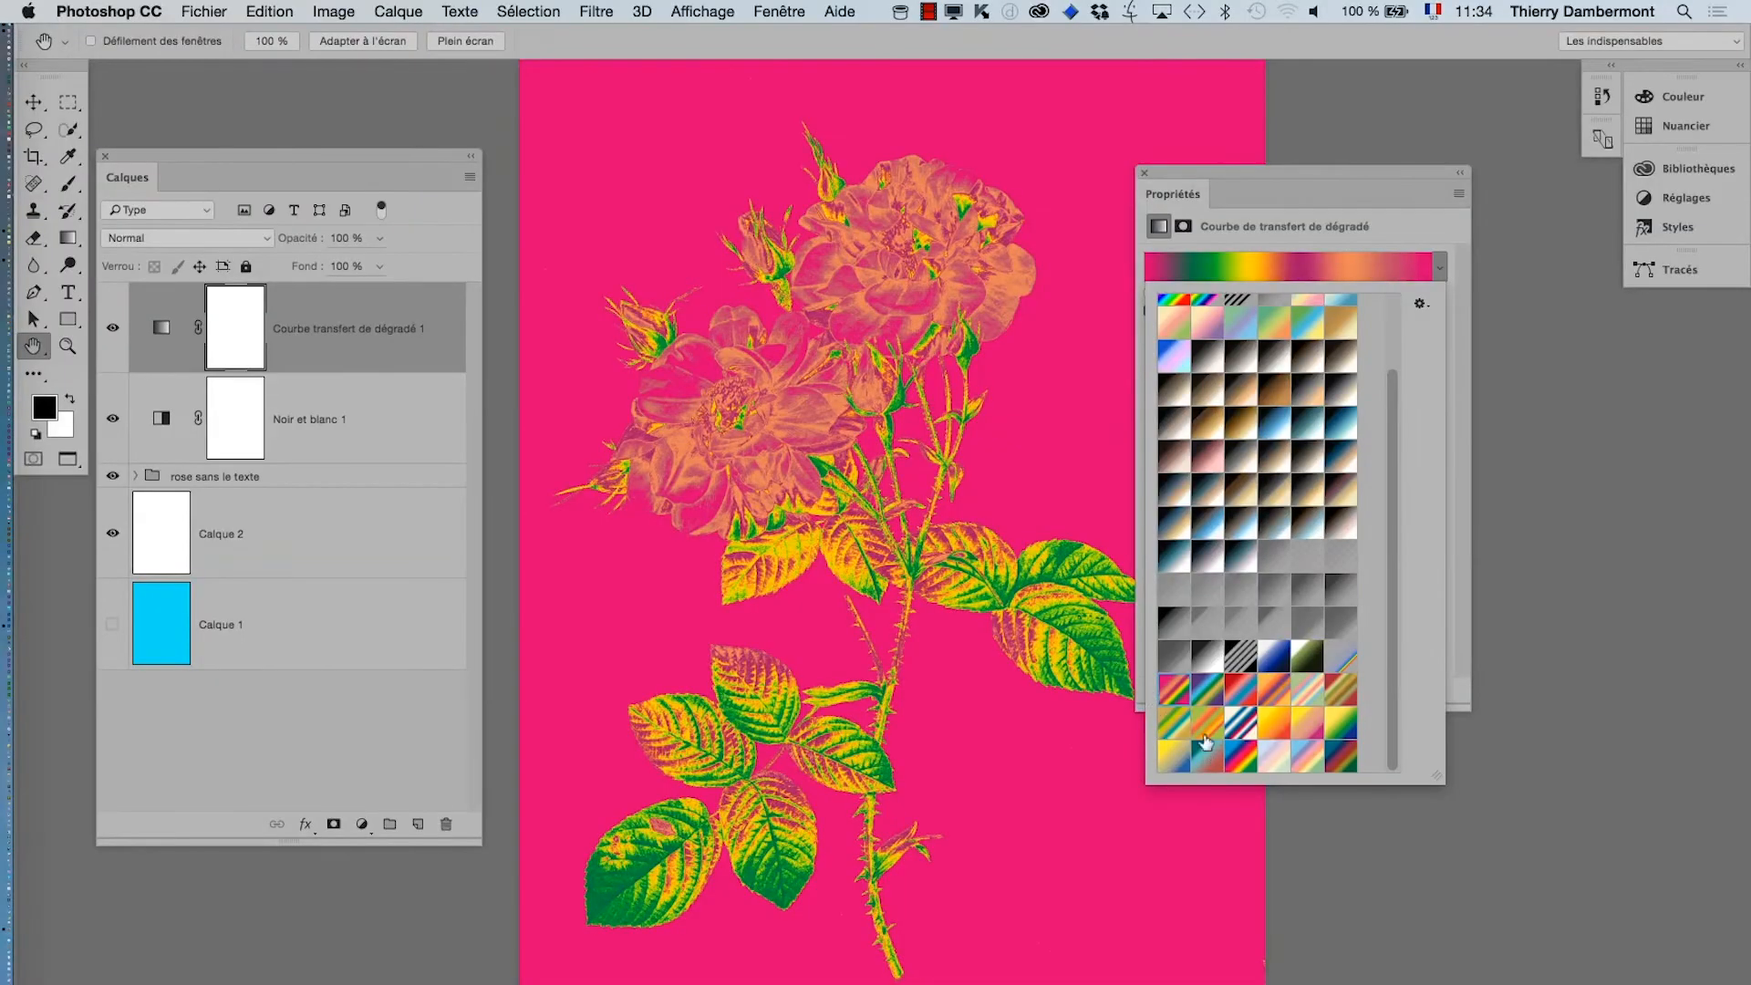
pyautogui.click(1348, 703)
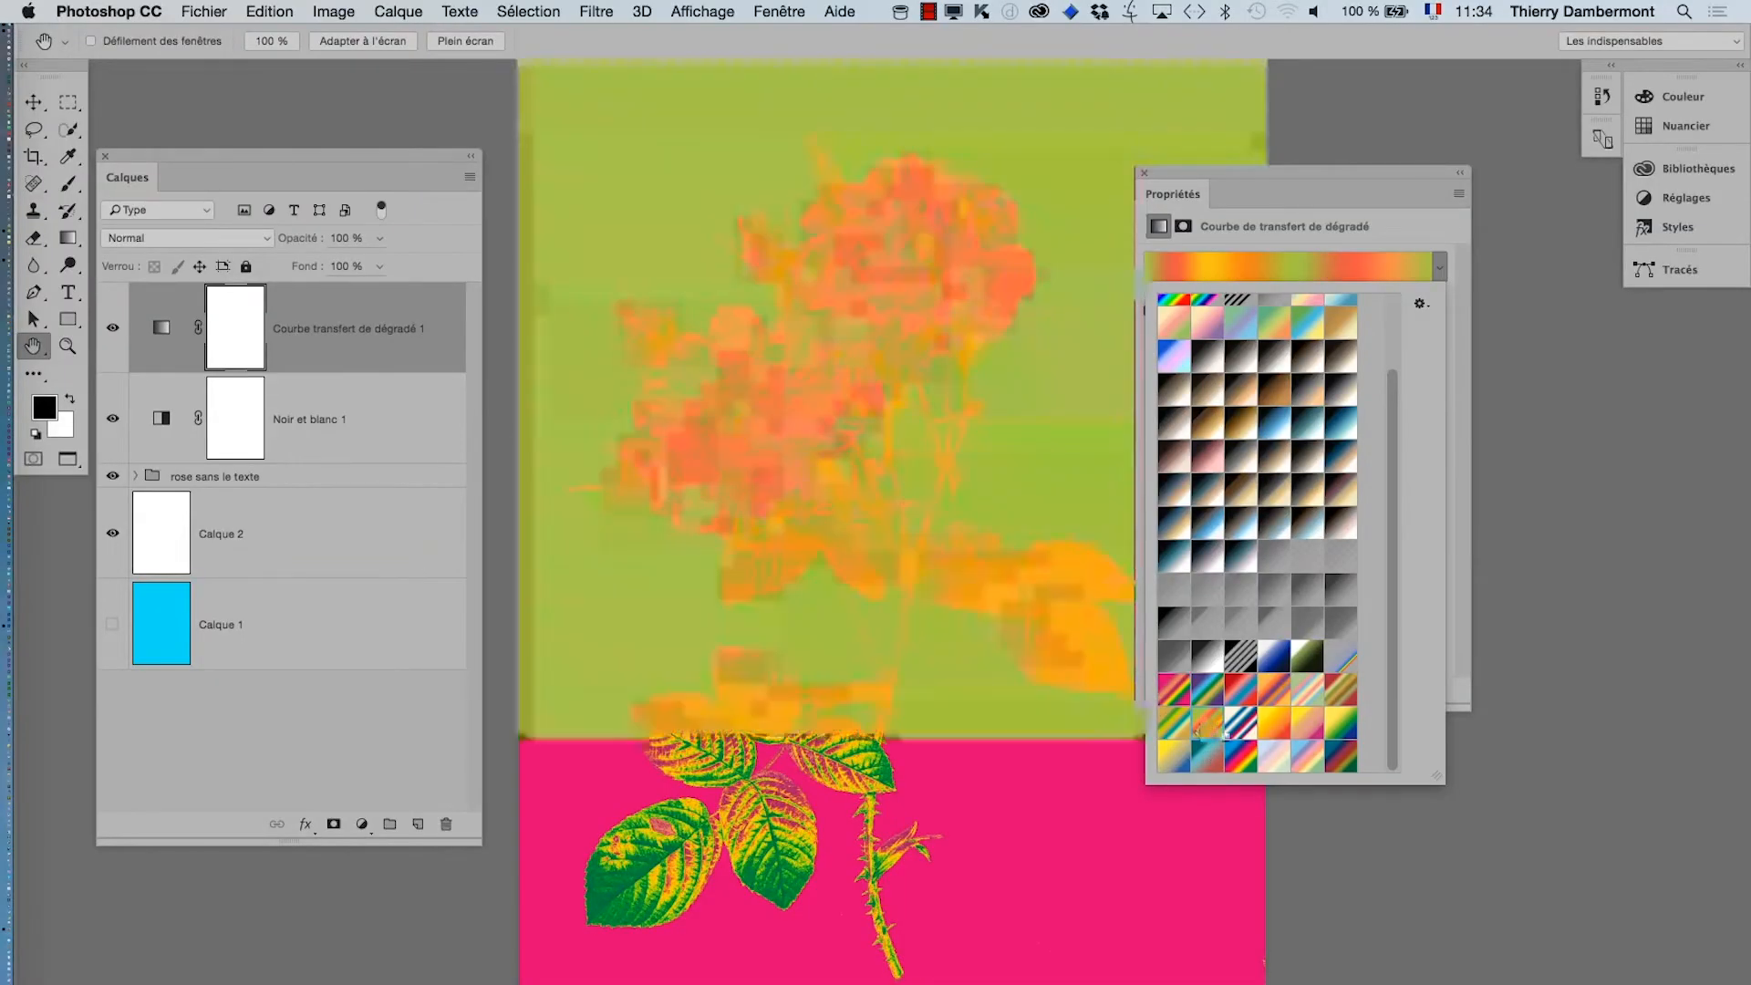
pyautogui.click(1312, 725)
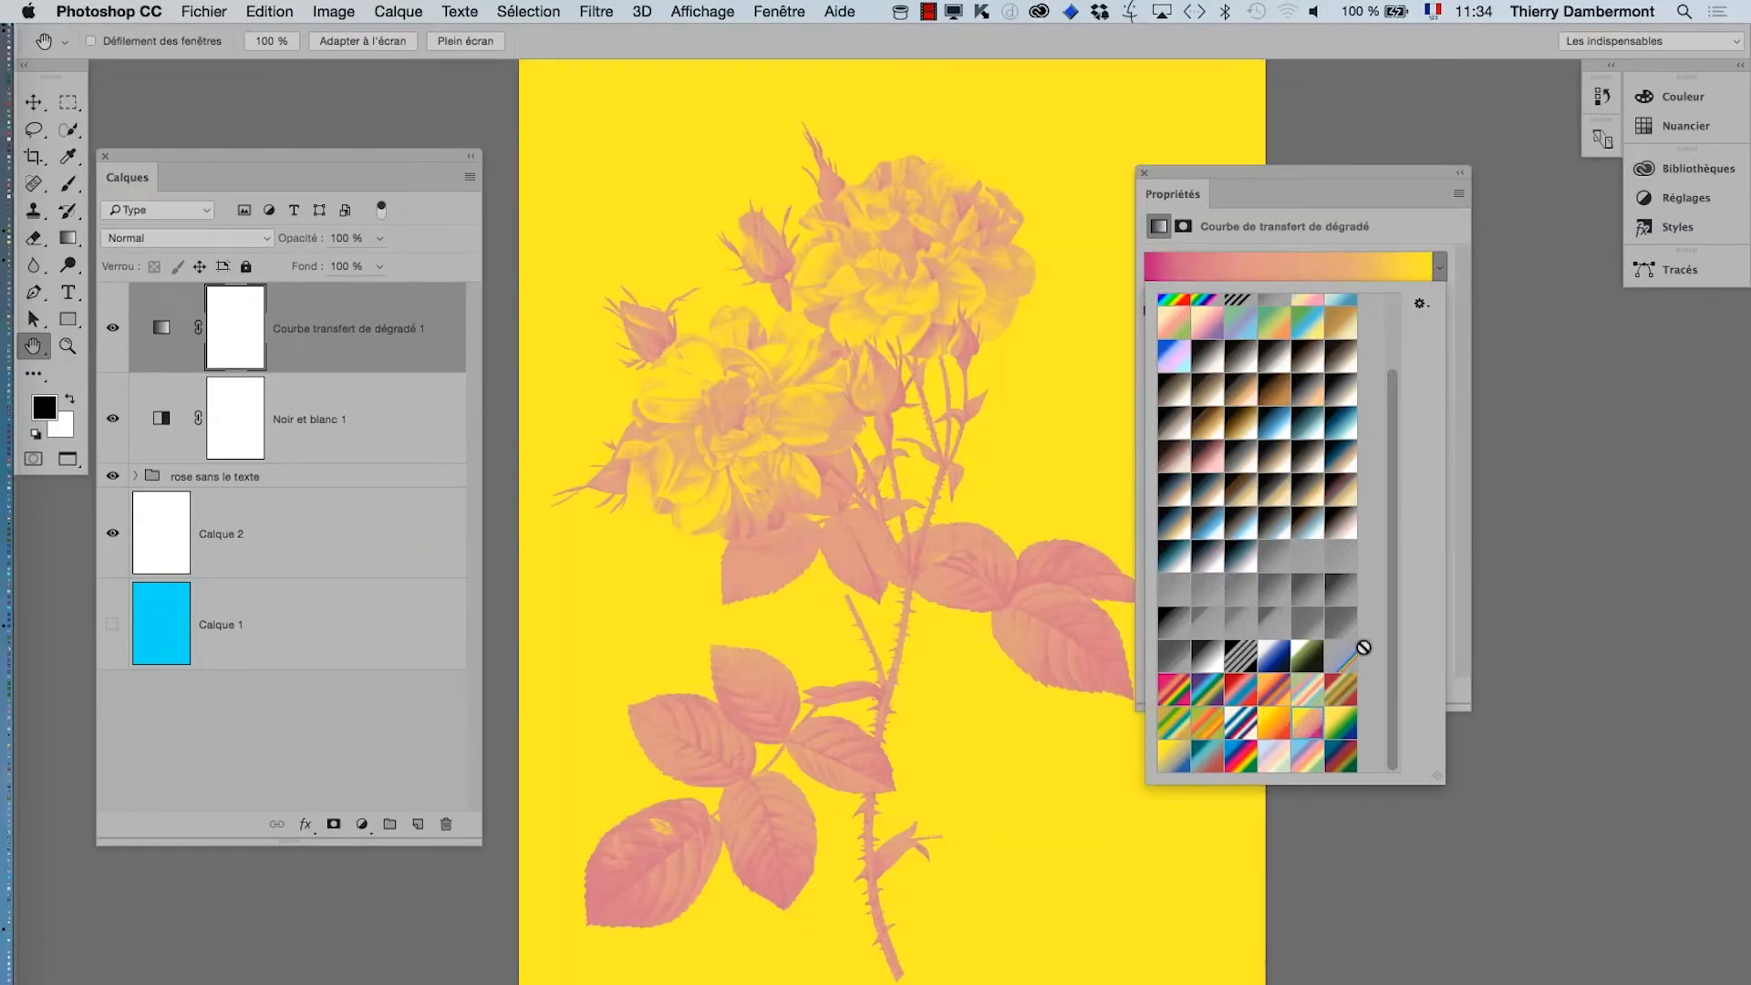
pyautogui.click(1339, 724)
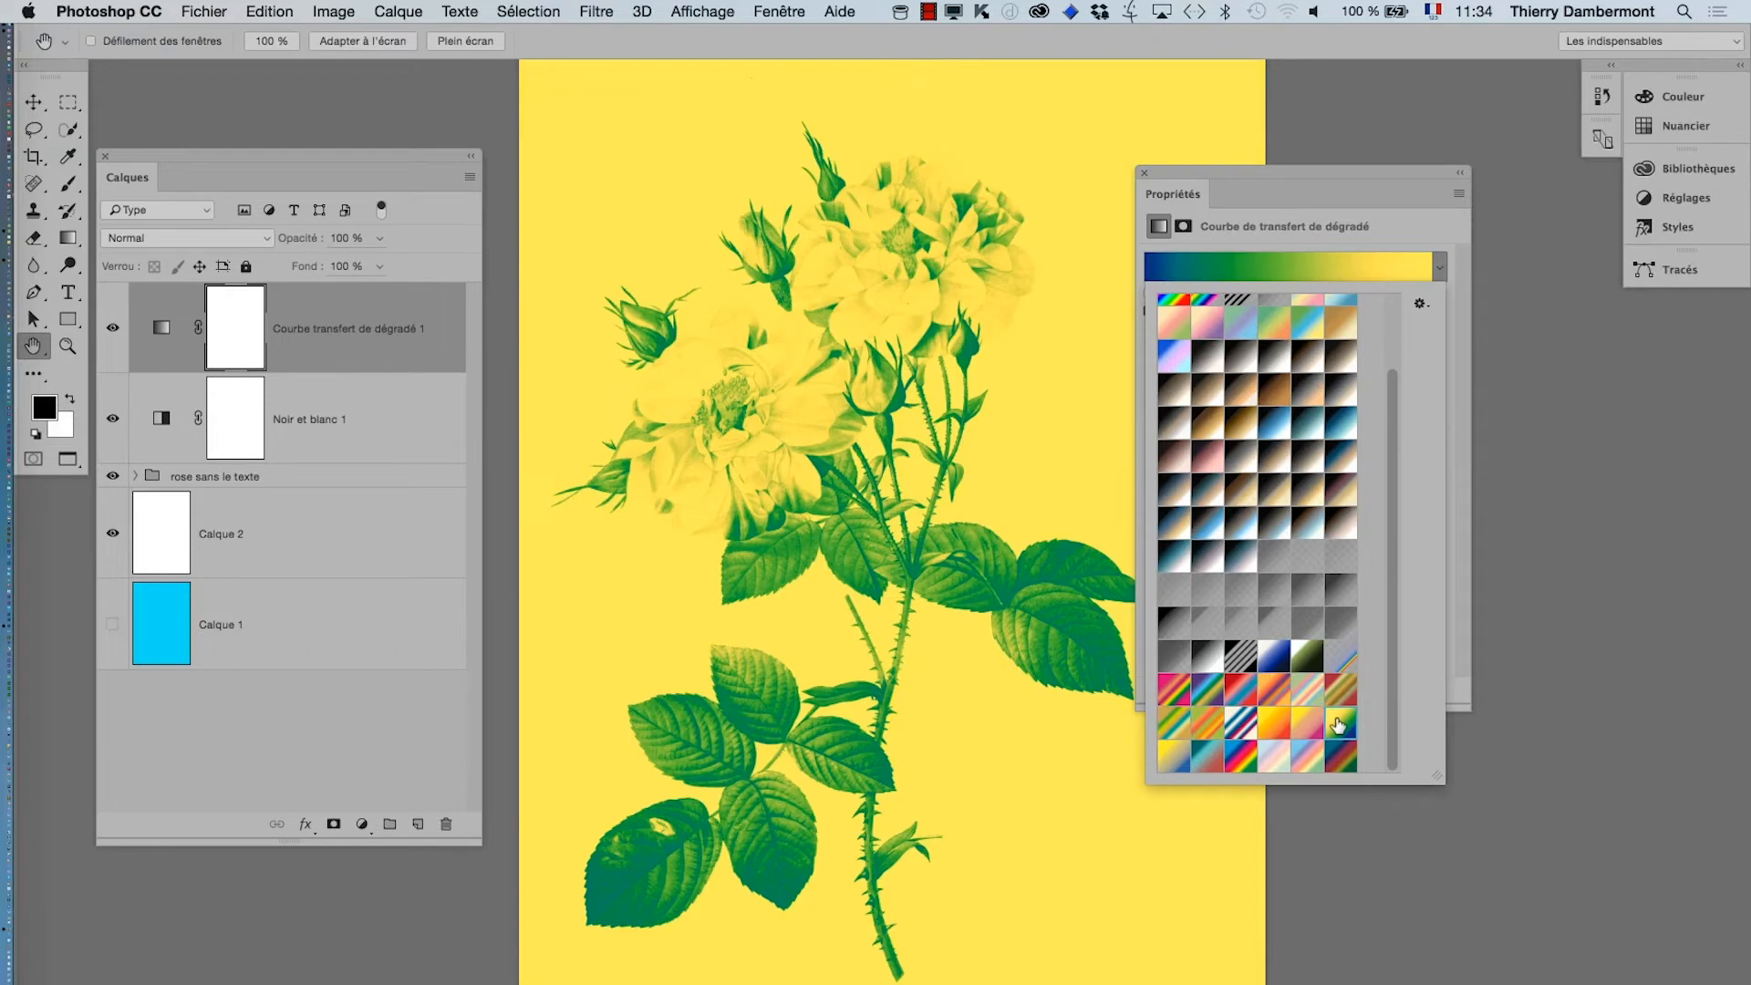
pyautogui.click(1303, 728)
pyautogui.click(1338, 759)
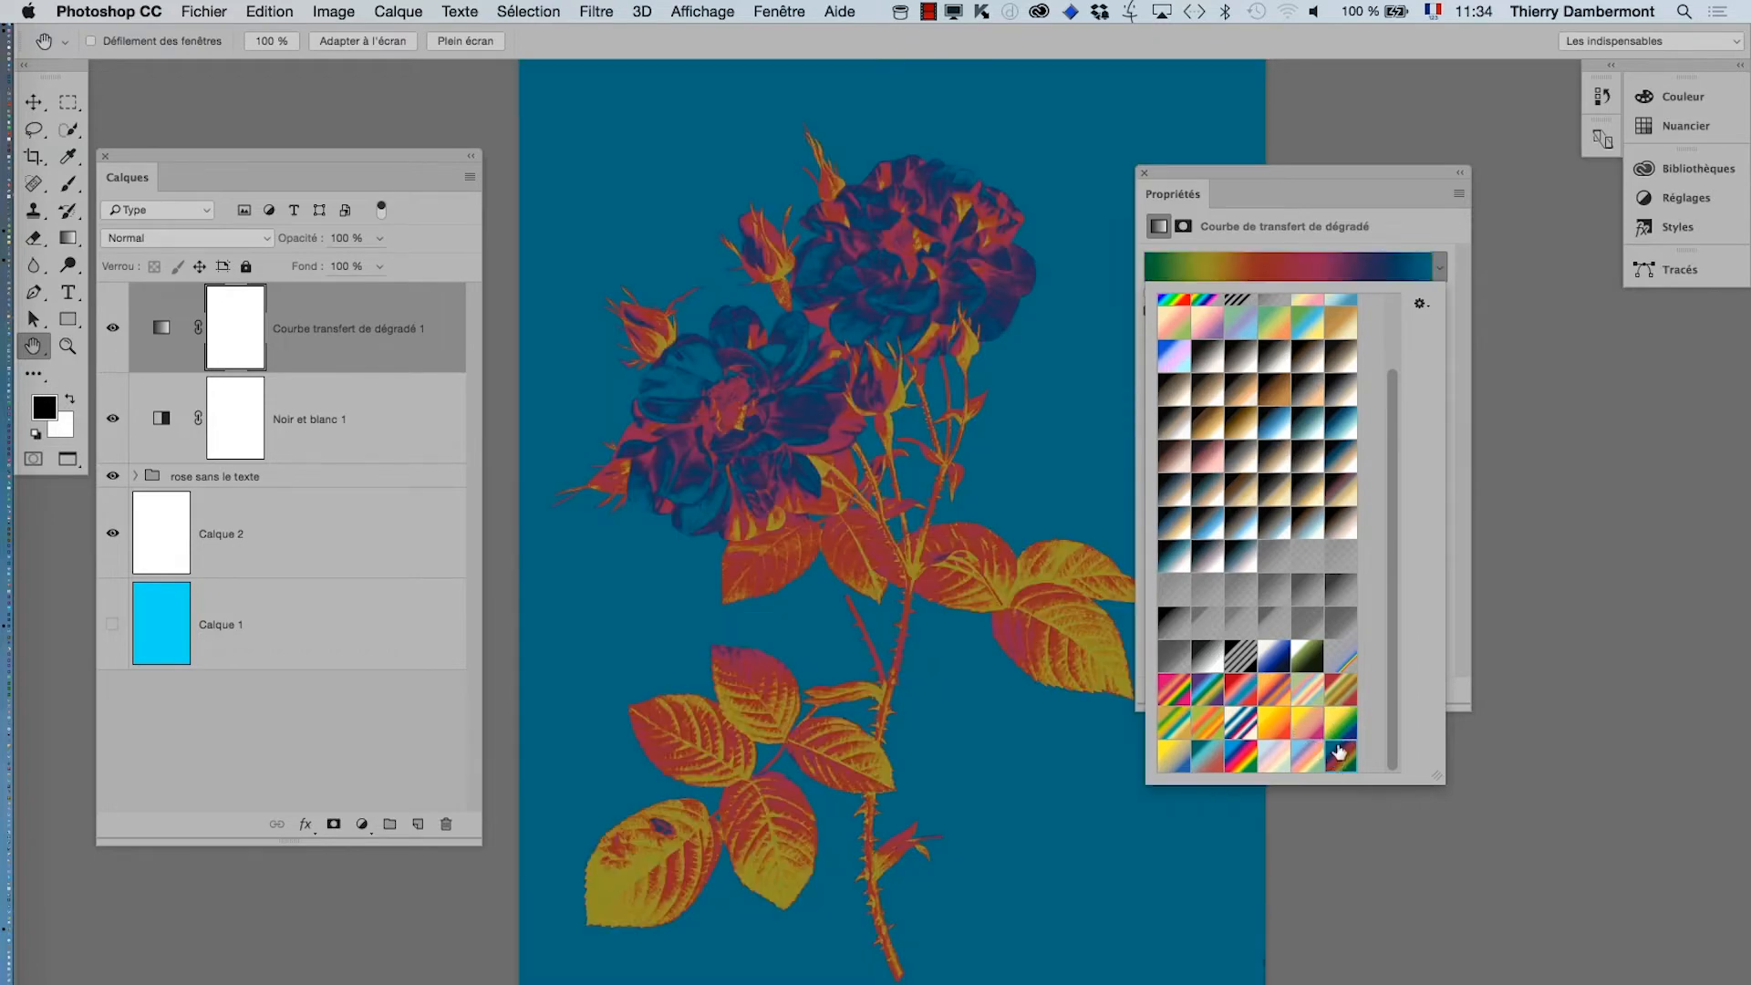
pyautogui.click(1370, 173)
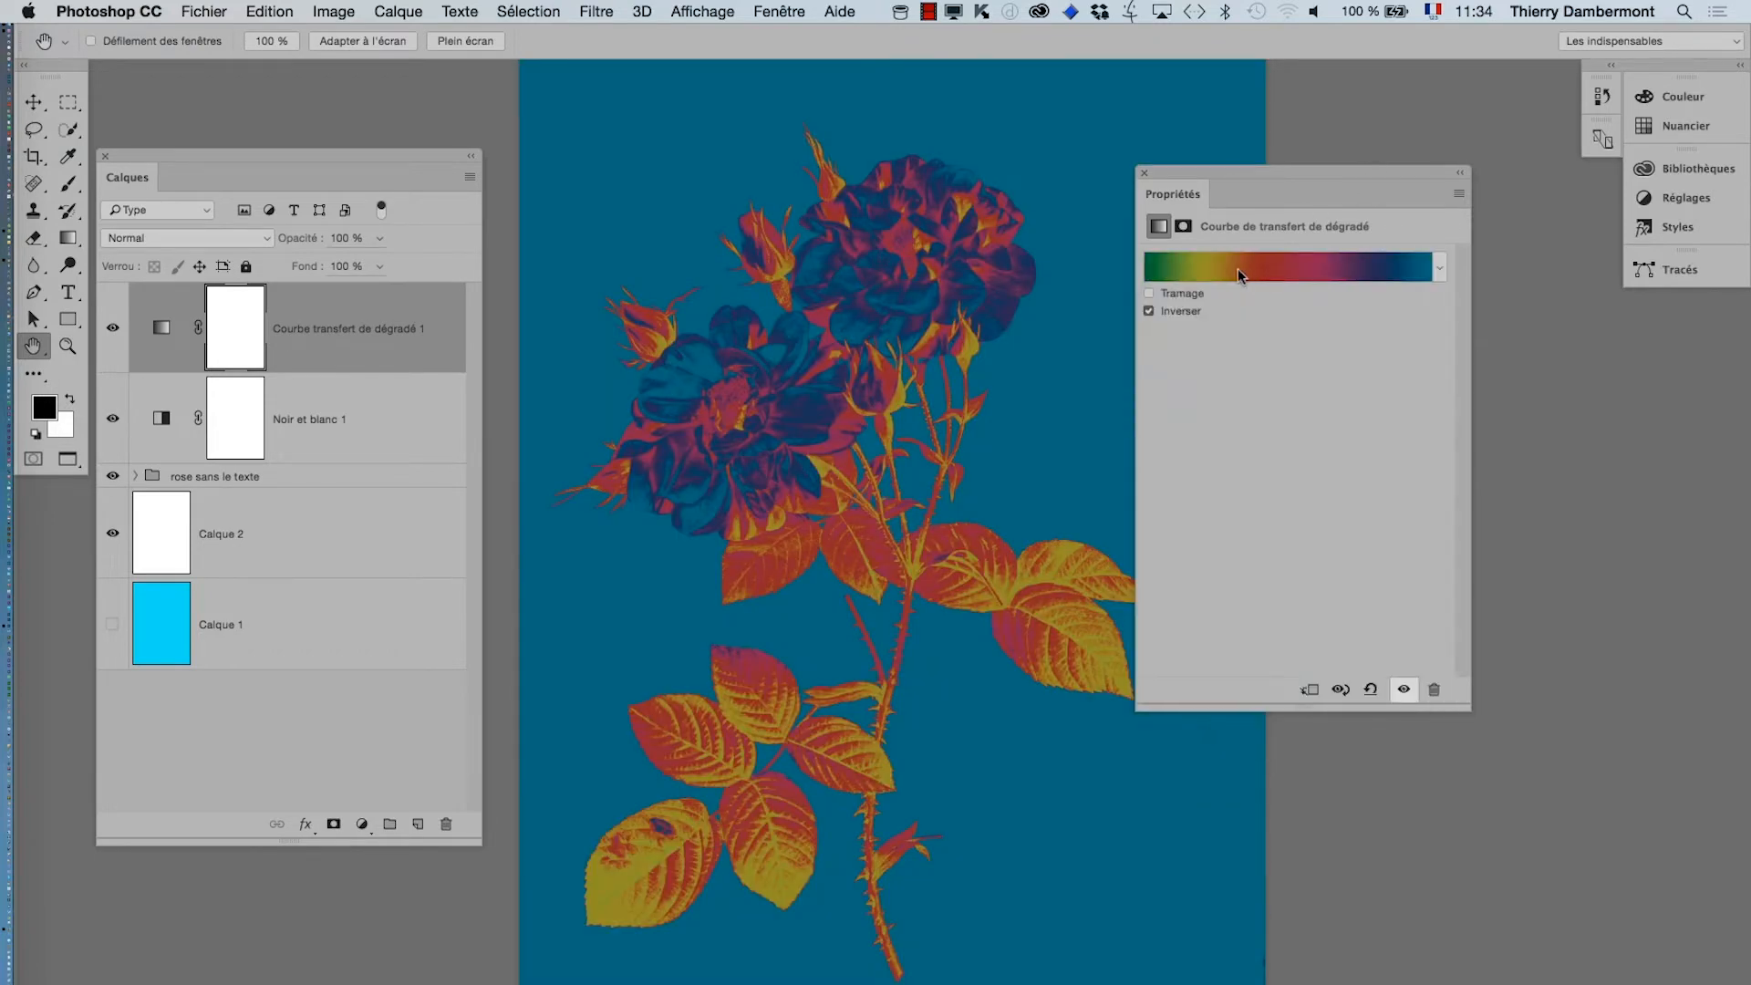
pyautogui.click(1155, 311)
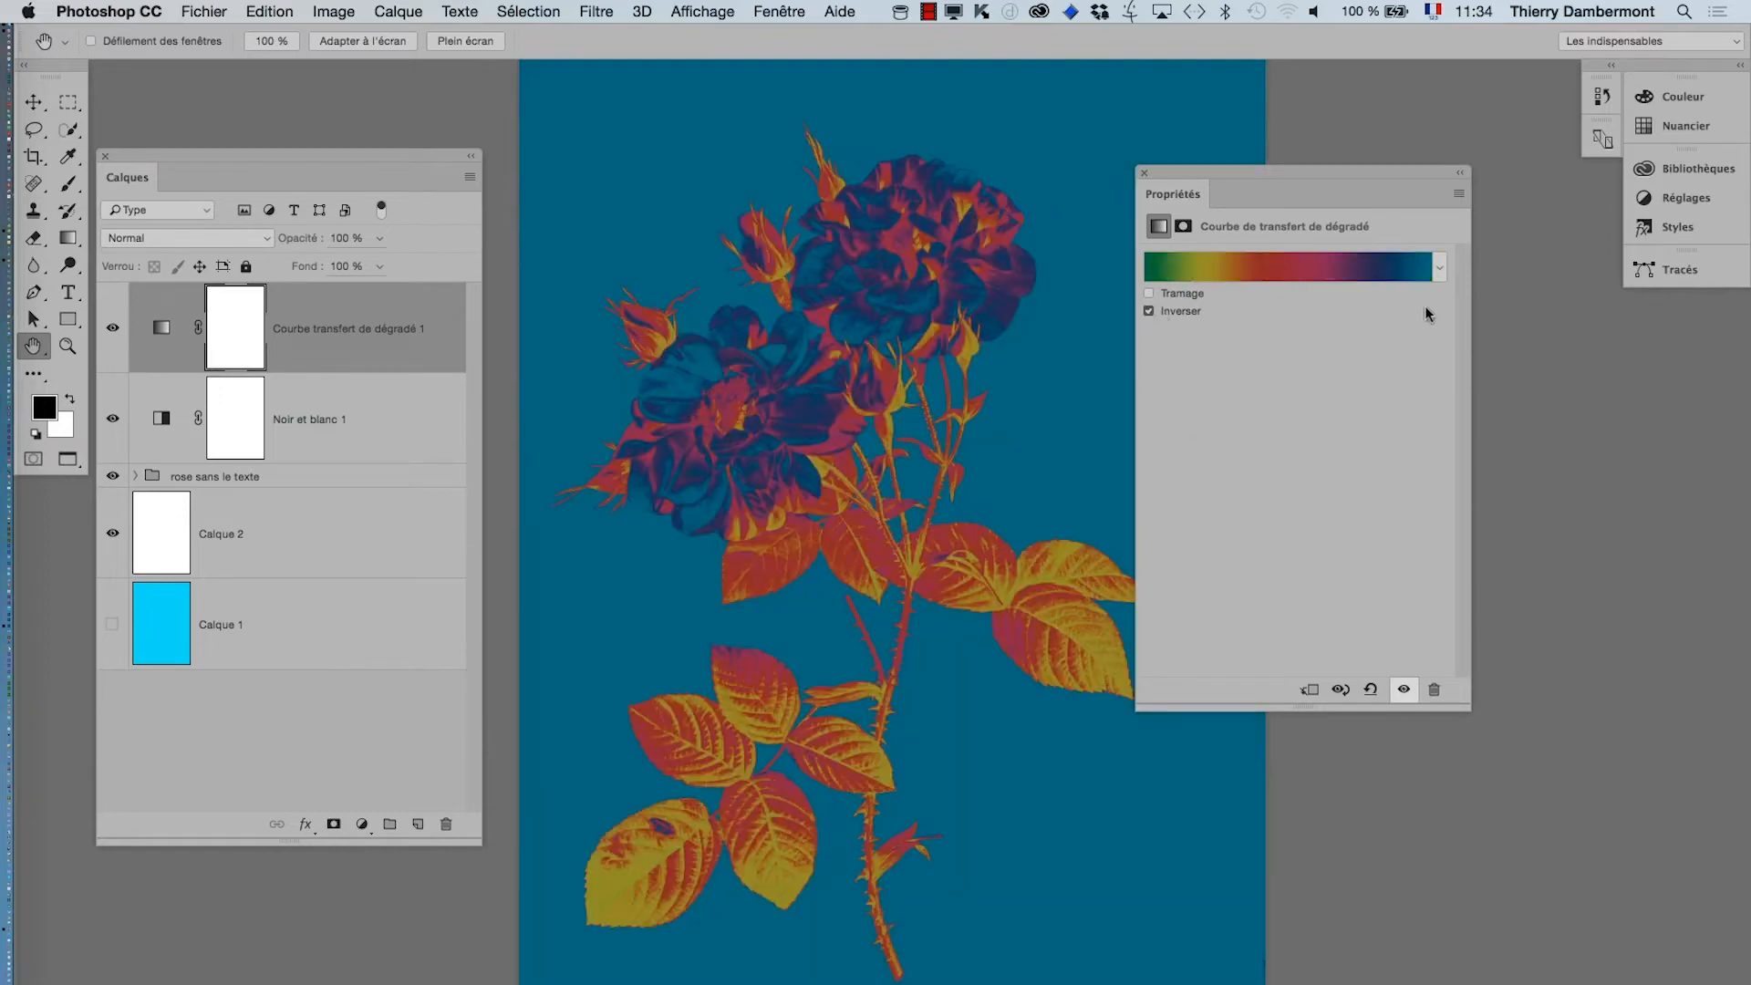
# Compare the dark blue, dark green and yellow-pink presets, and apply a black-to-gold toning preset to the gradient map
pyautogui.click(1439, 268)
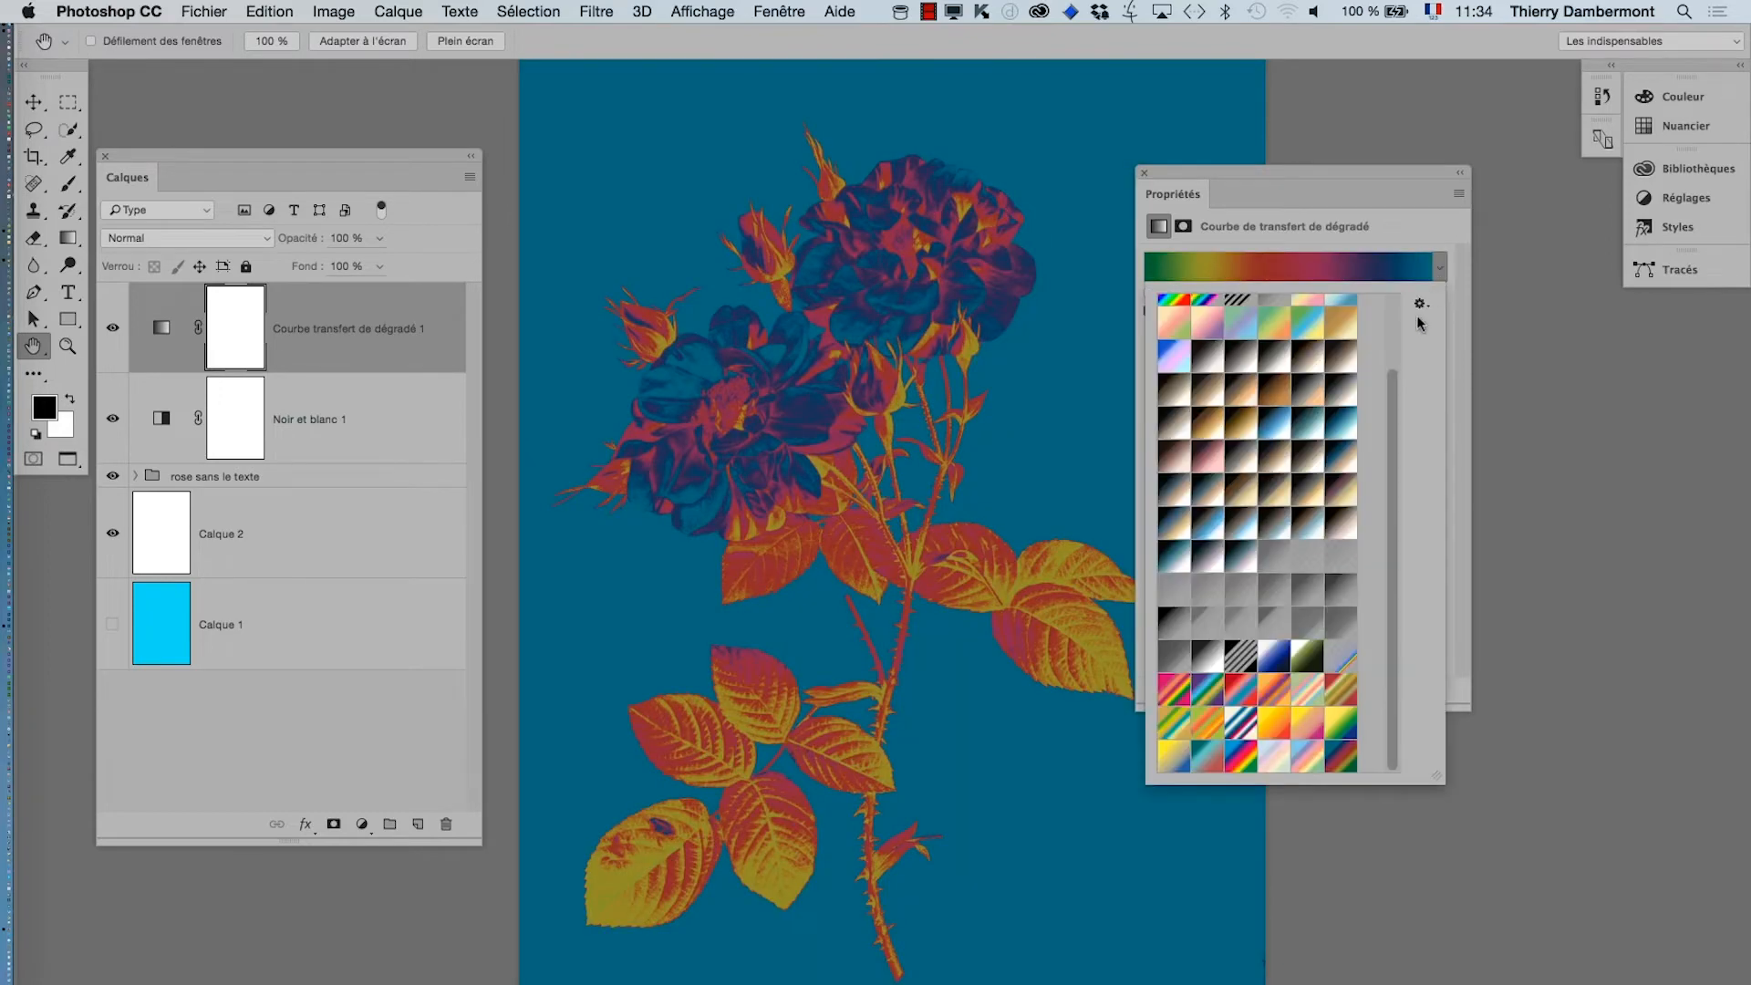
pyautogui.click(1283, 662)
pyautogui.click(1307, 657)
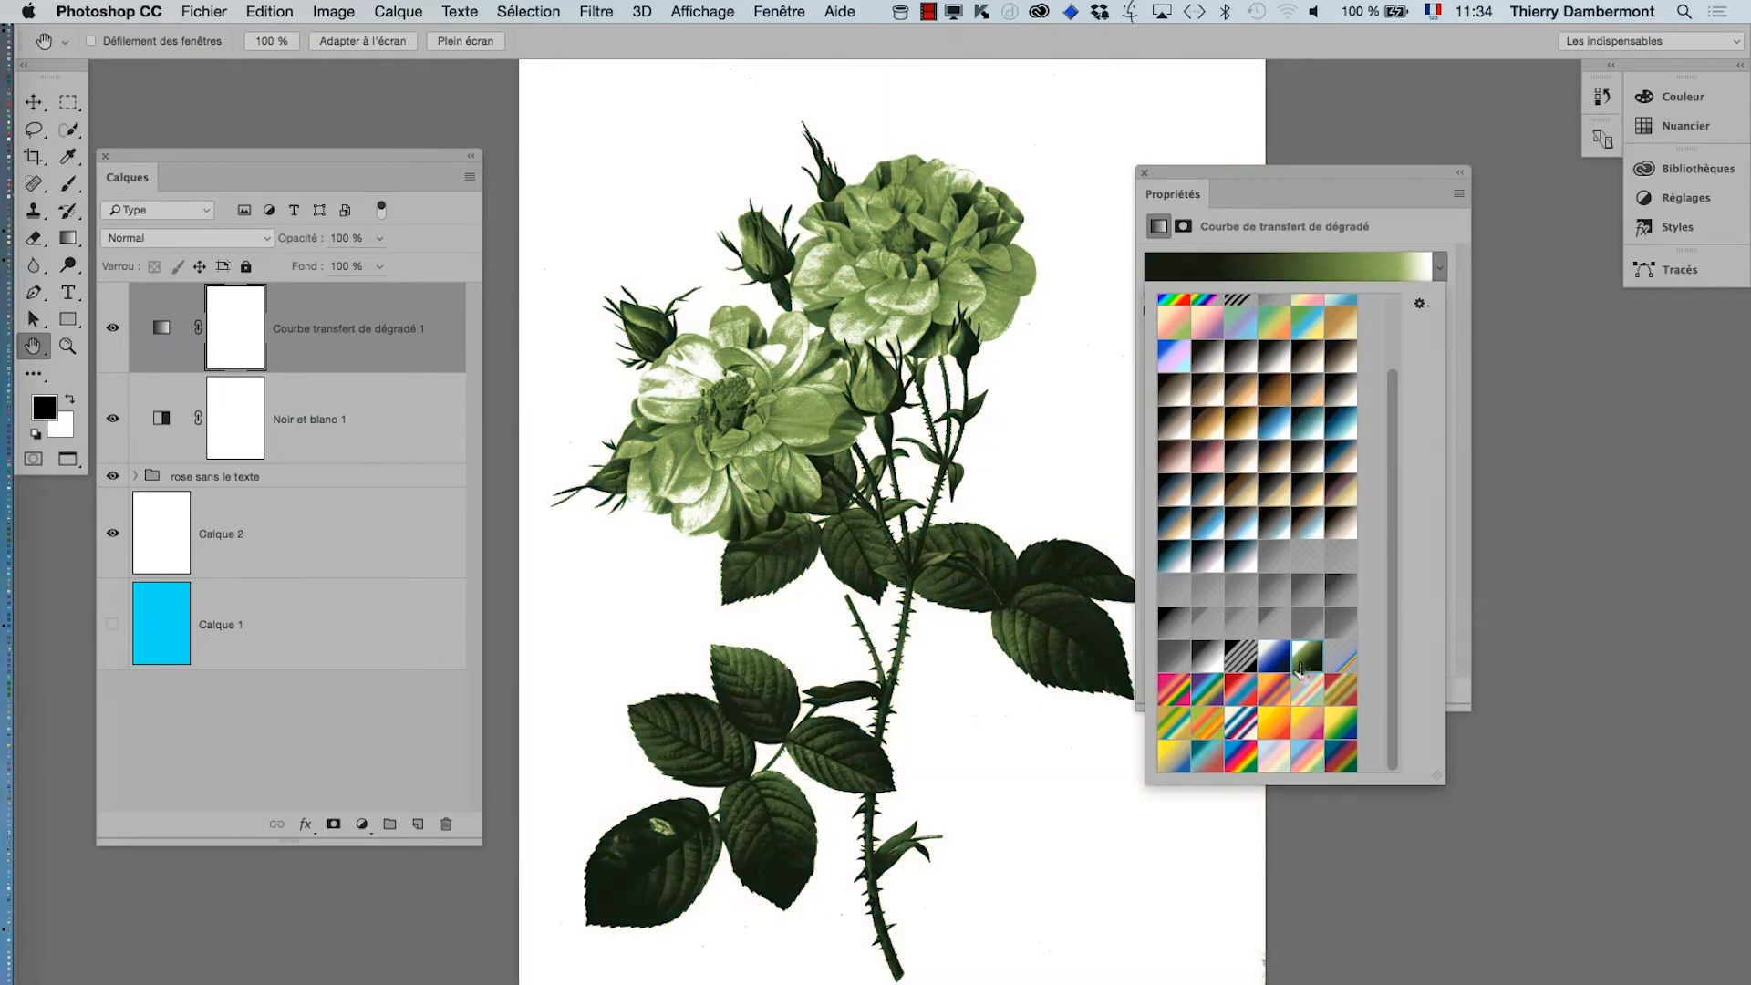
pyautogui.click(1307, 723)
pyautogui.click(1306, 494)
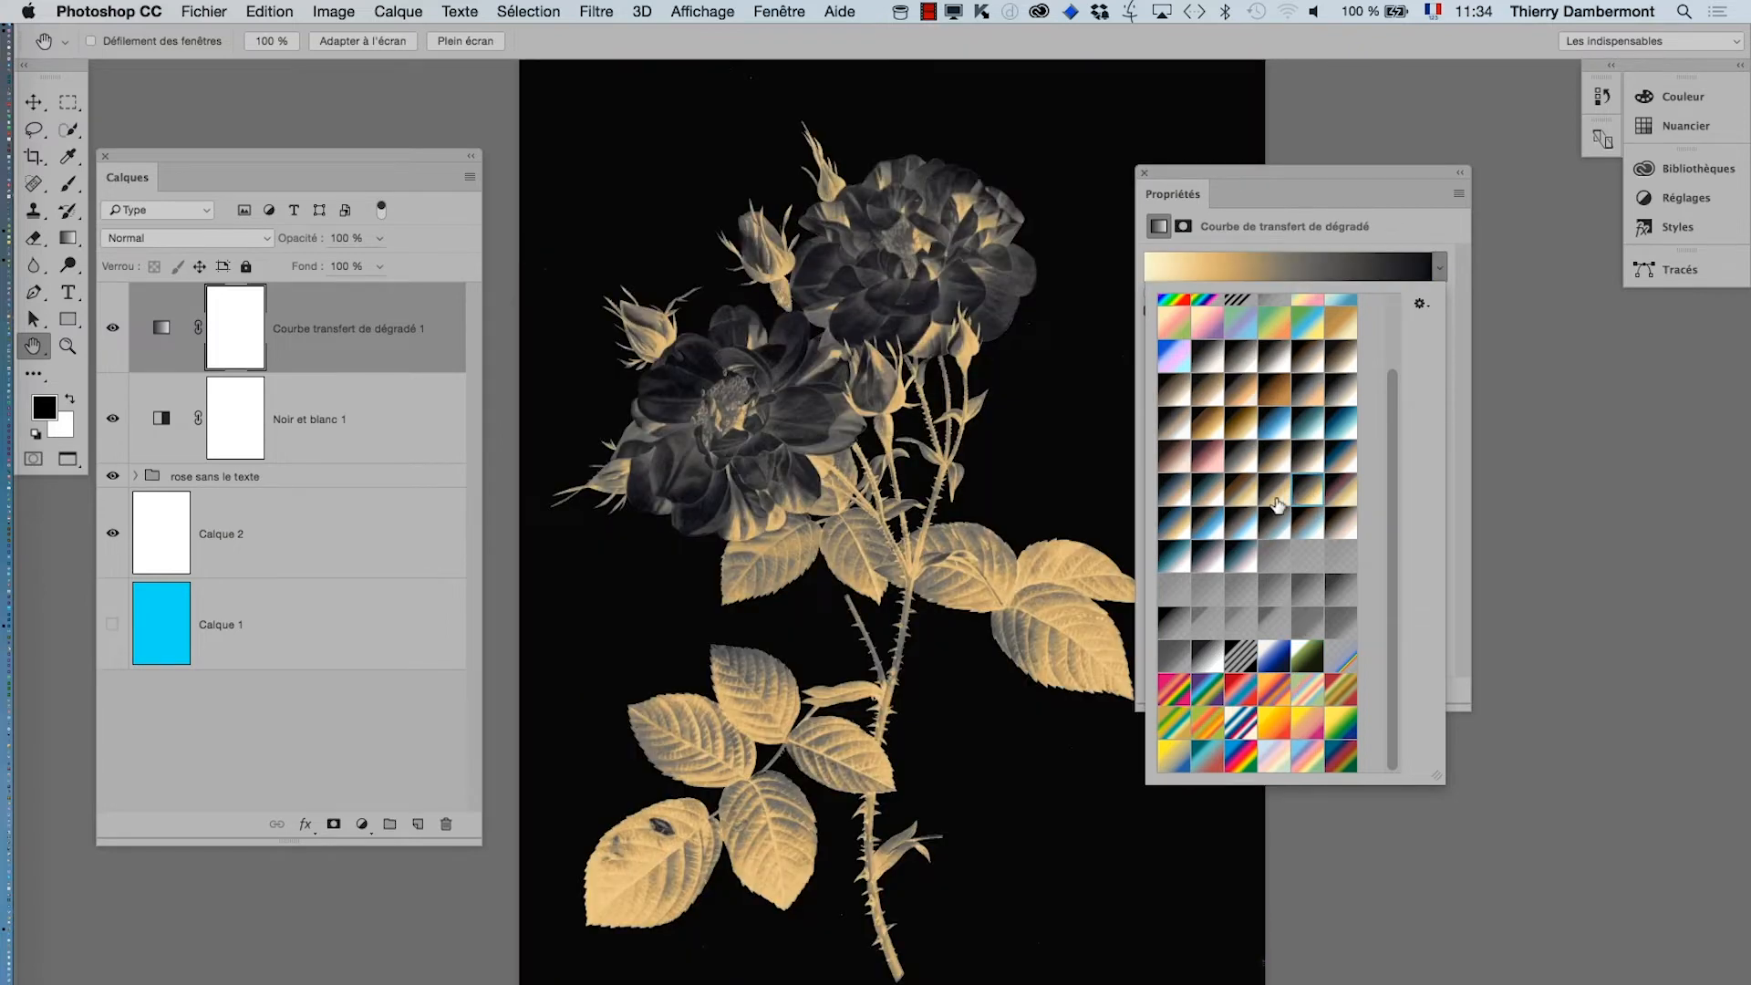
# Try the black-to-light-blue and pastel multicolour presets on the gradient map, finishing with the black-to-cream toning preset
pyautogui.click(1277, 508)
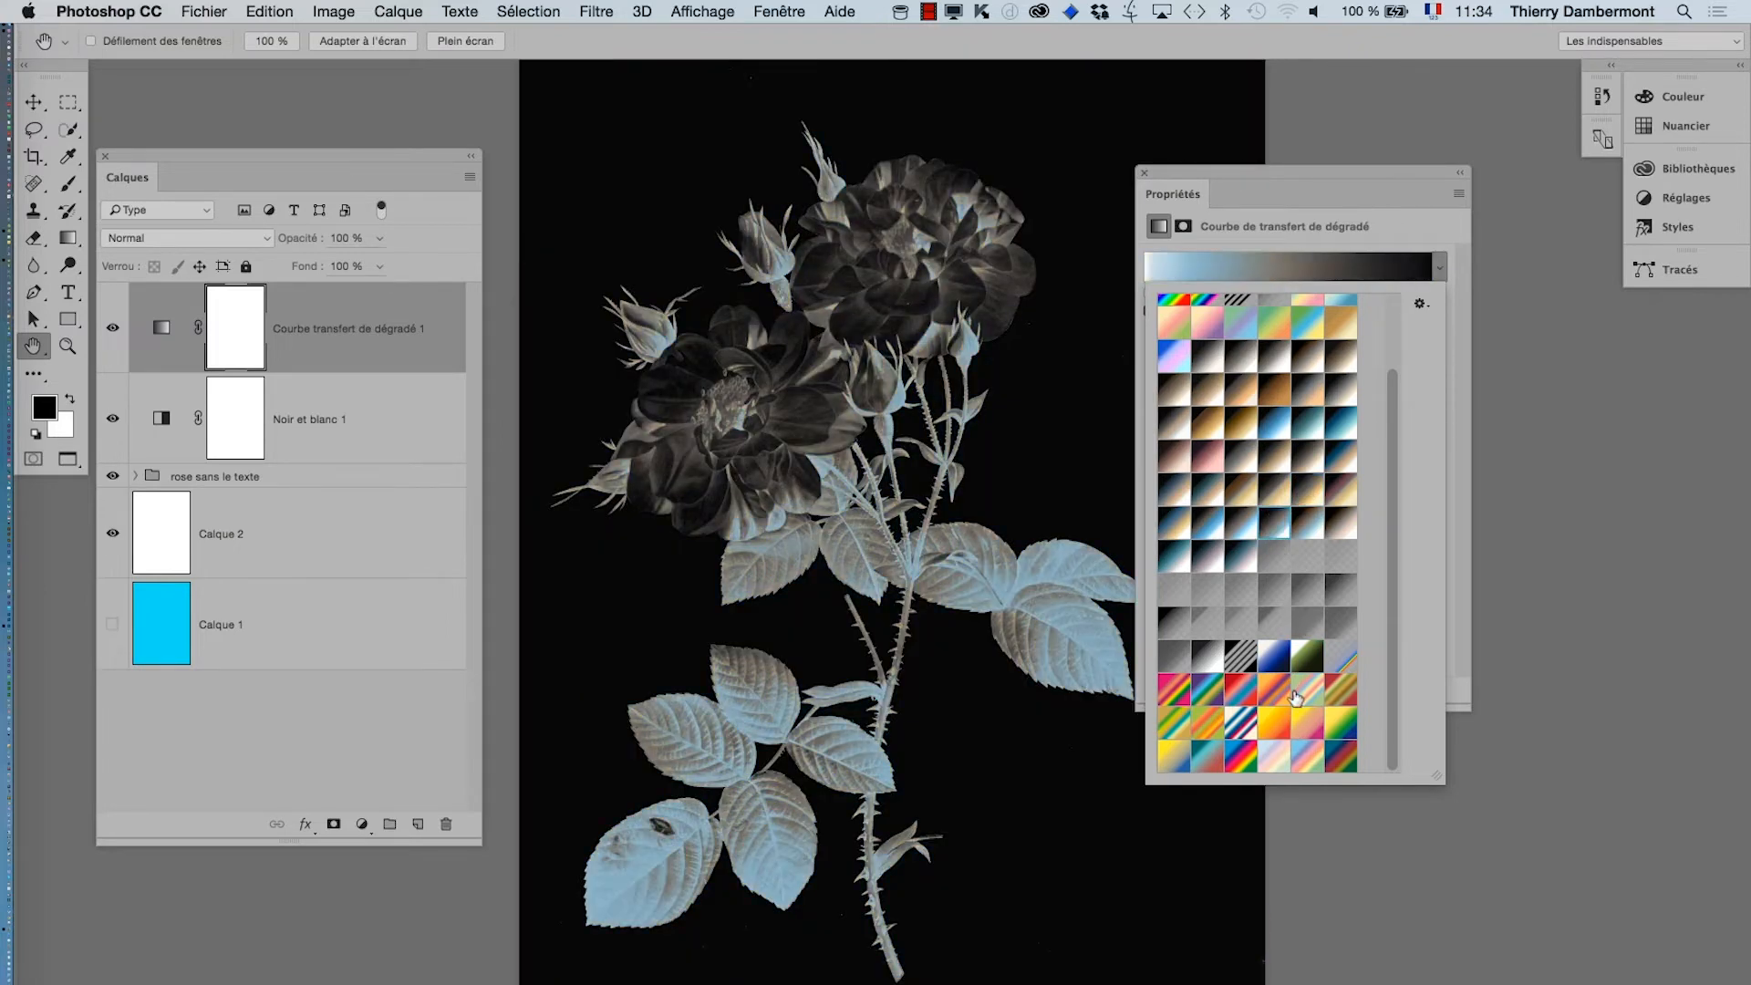
pyautogui.click(1296, 698)
pyautogui.click(1463, 441)
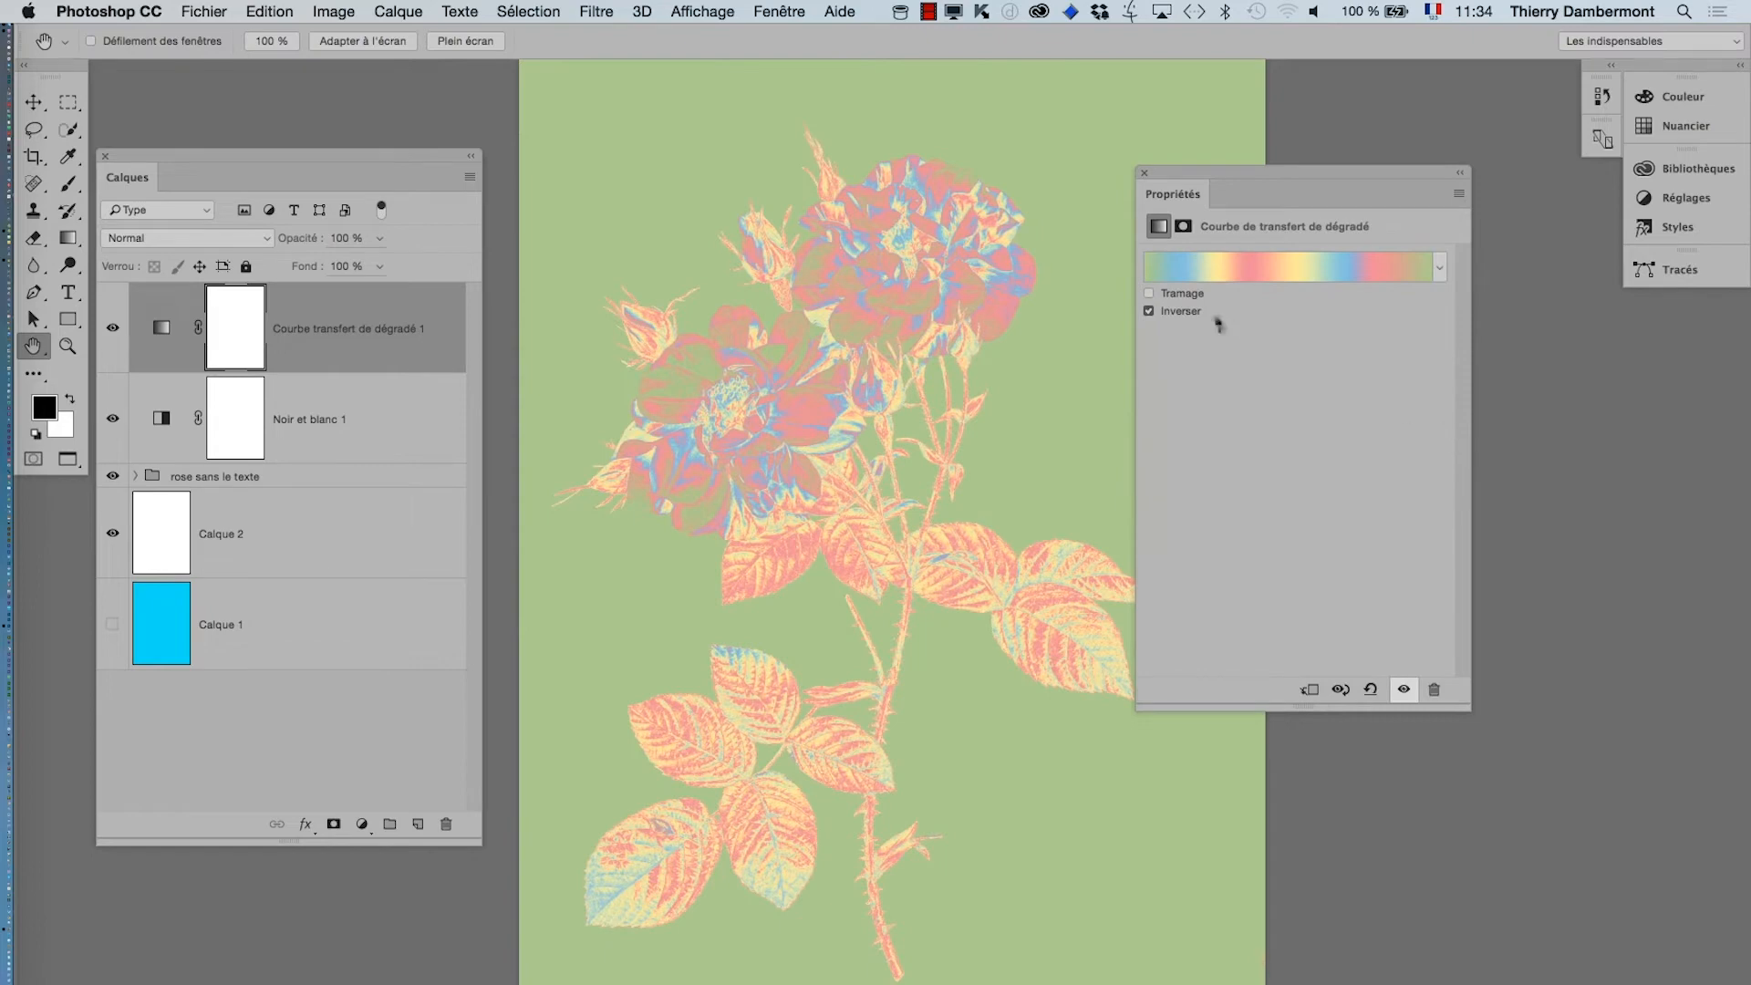
pyautogui.click(1439, 266)
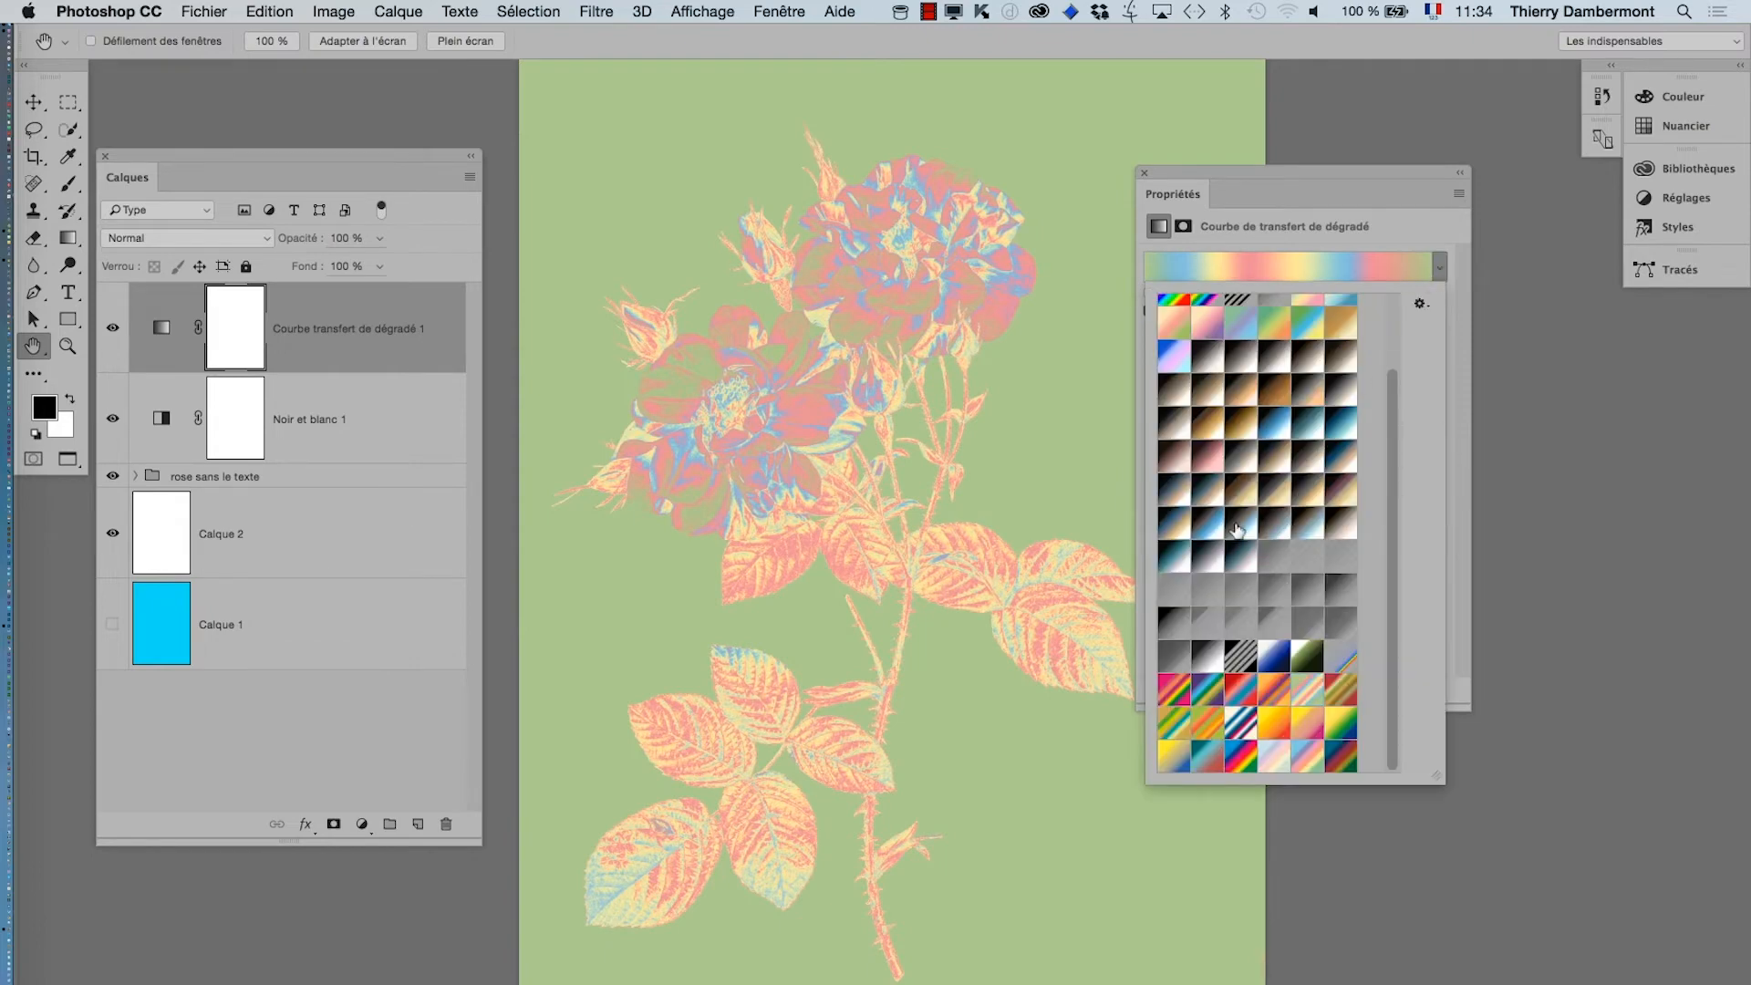
pyautogui.click(1240, 461)
pyautogui.click(1463, 494)
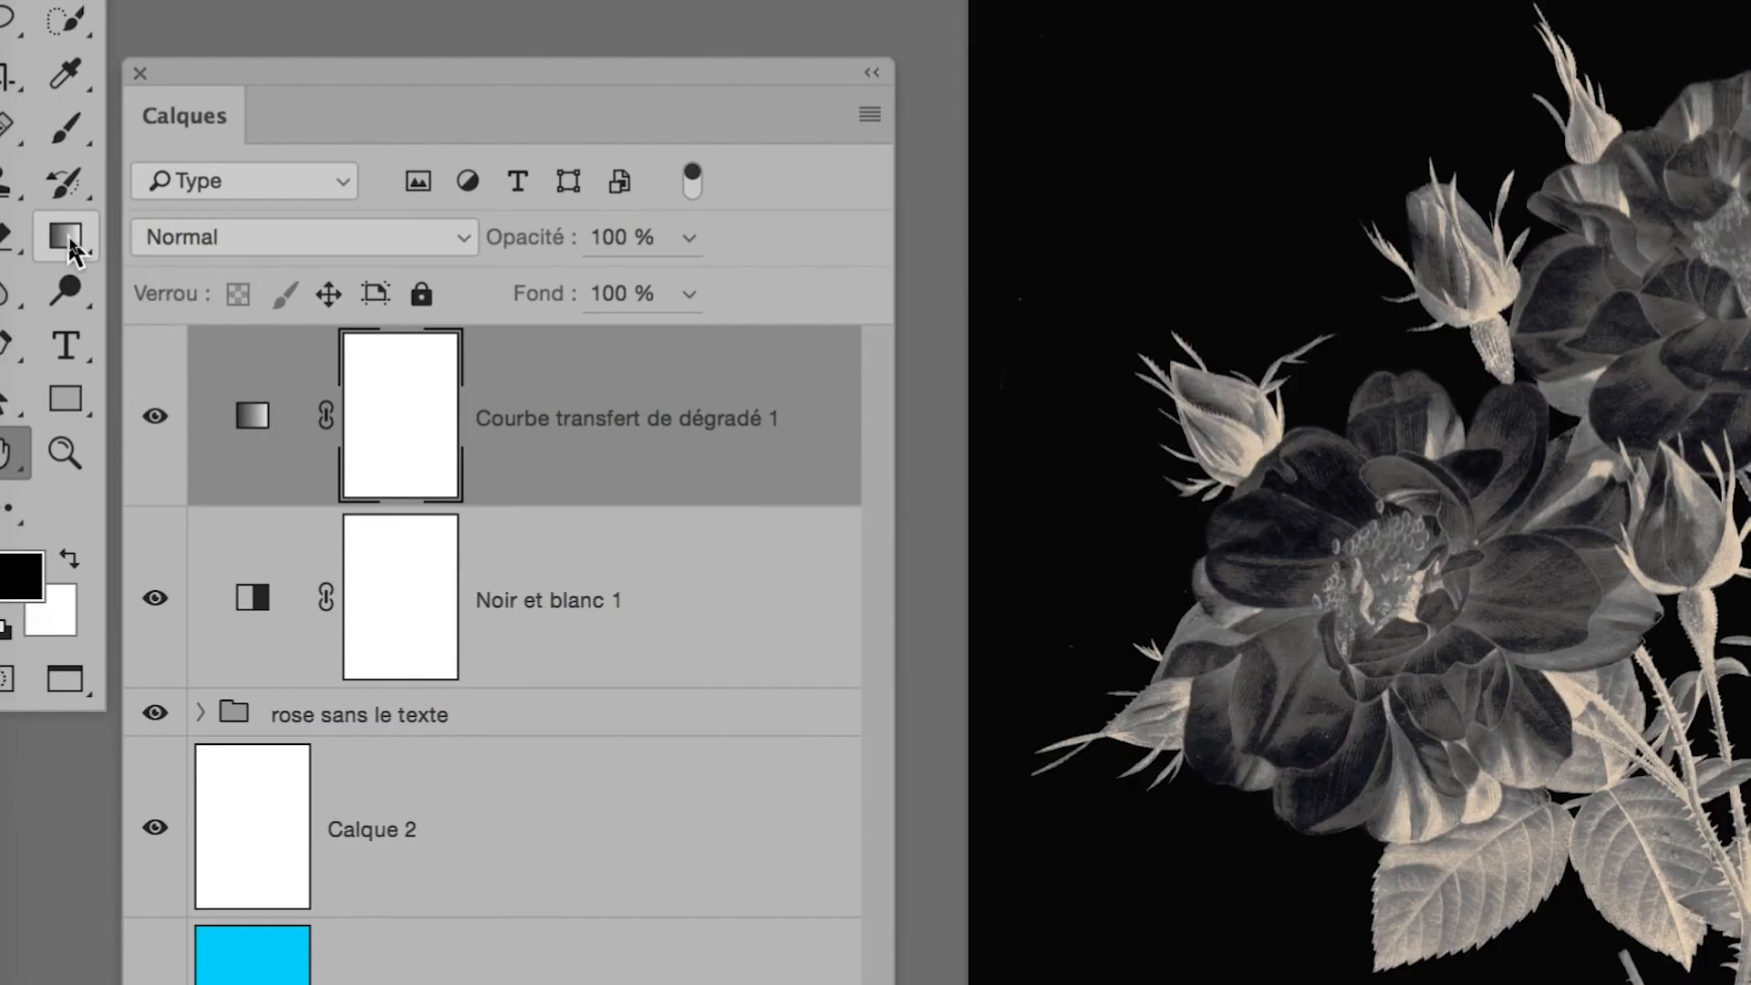
# Activate the Gradient tool, try the brown-to-light-blue preset on the gradient map, and apply the red-orange-yellow one
pyautogui.click(69, 243)
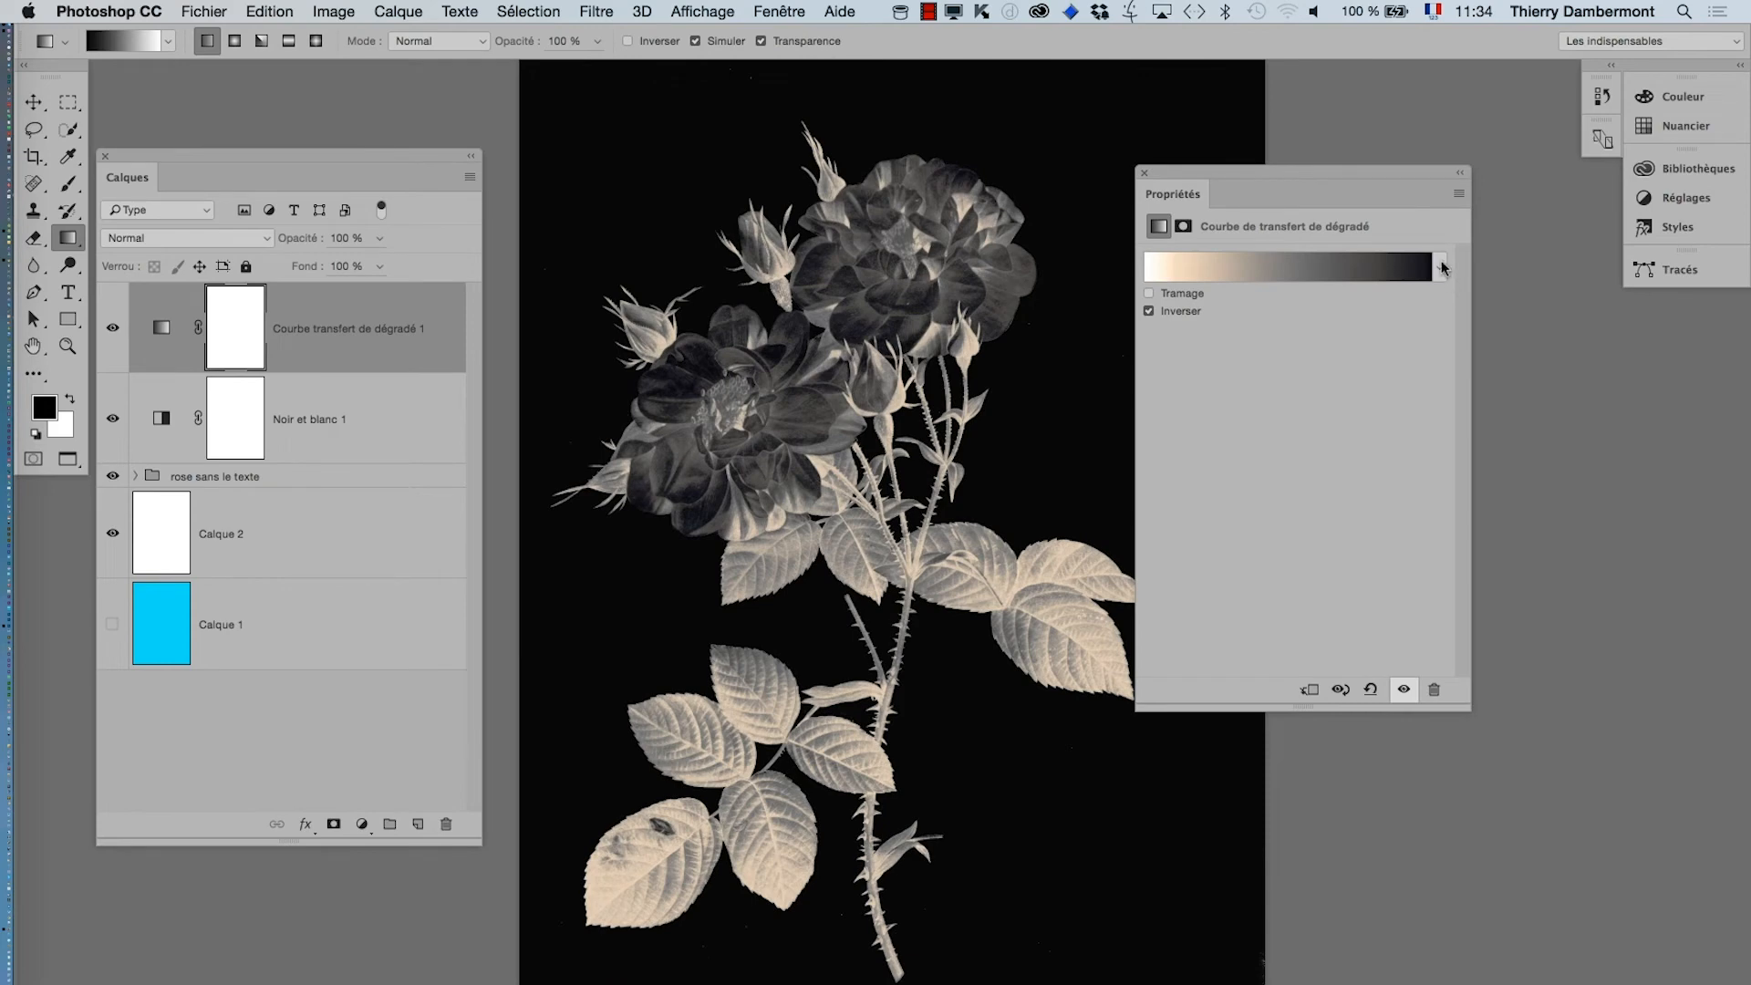
pyautogui.click(1441, 266)
pyautogui.click(1311, 533)
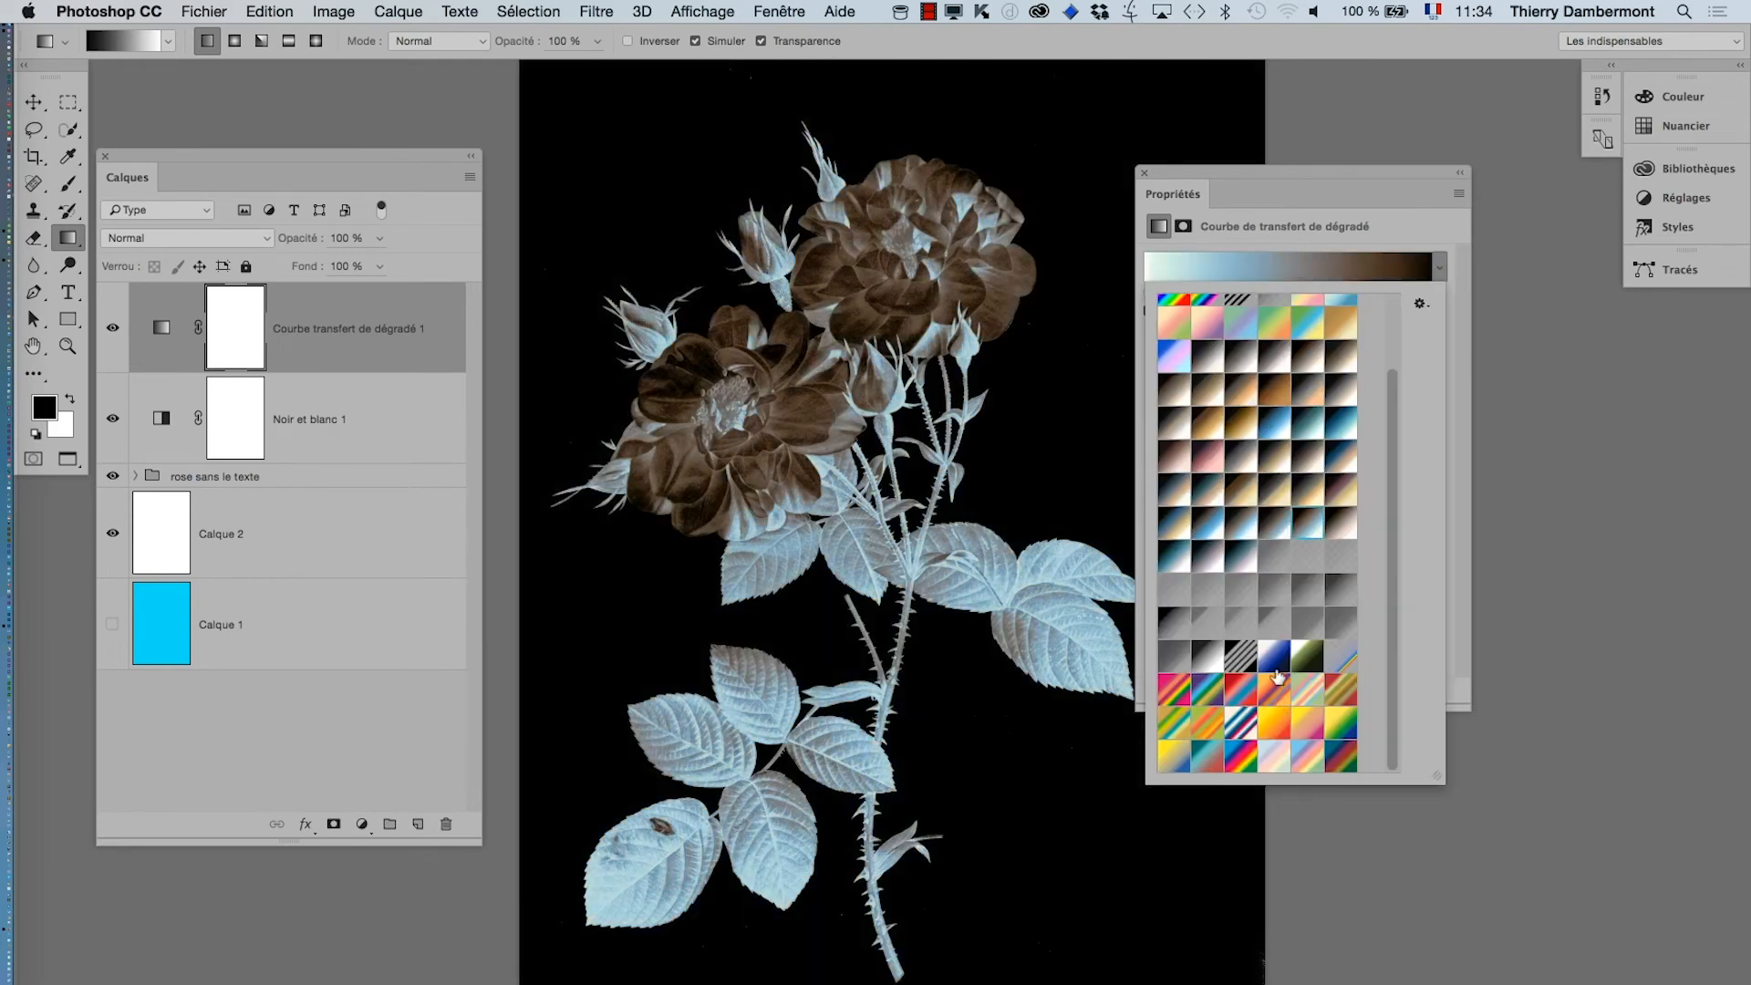
pyautogui.click(1275, 720)
pyautogui.click(1446, 454)
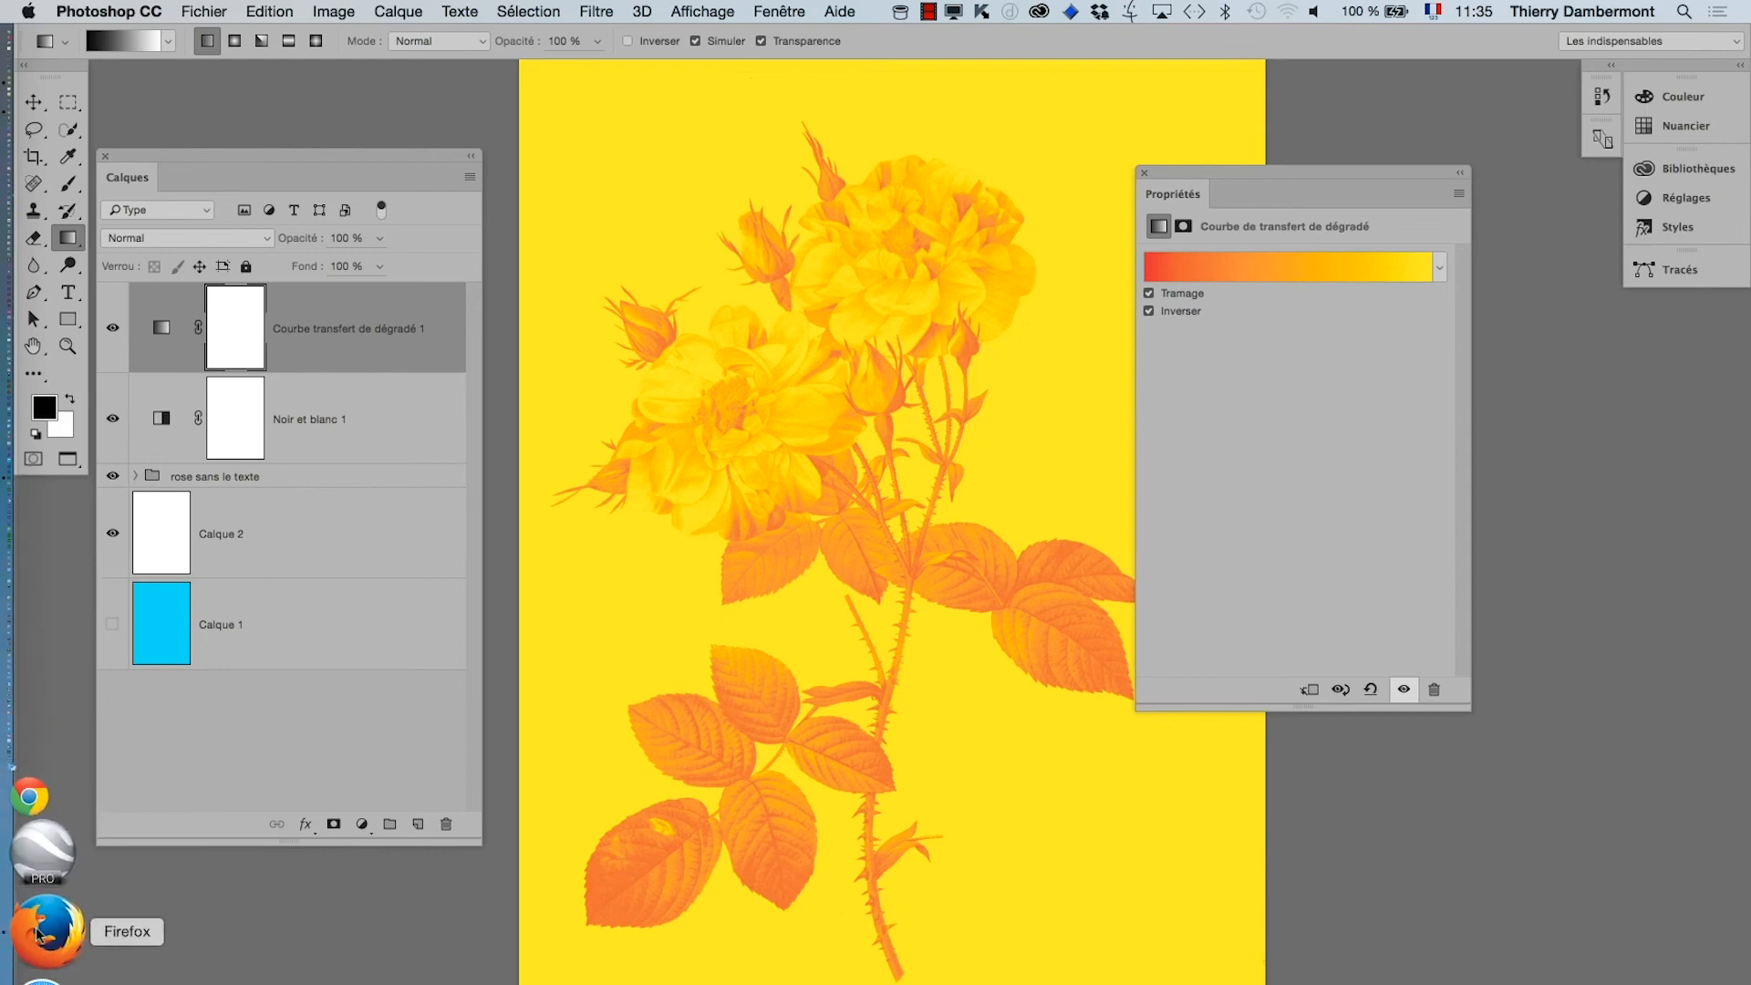
# Switch to Firefox to view the original botanical rose illustration, and return to Photoshop
pyautogui.click(46, 927)
pyautogui.press('super+Tab')
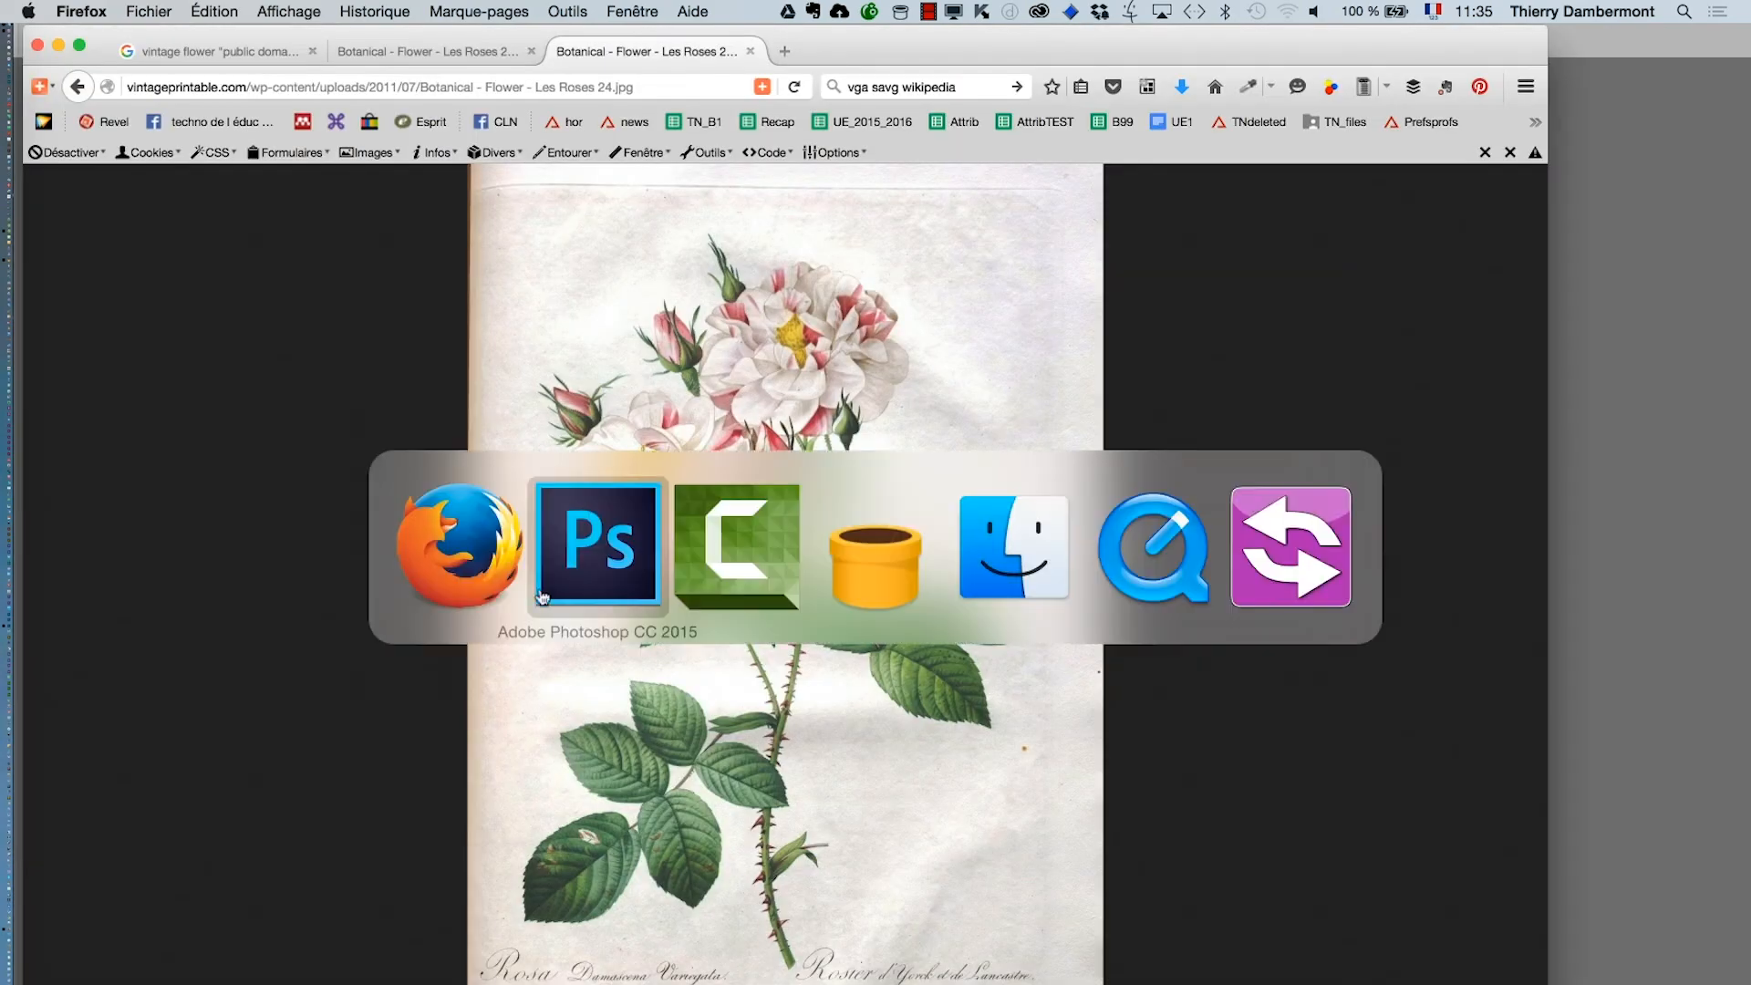